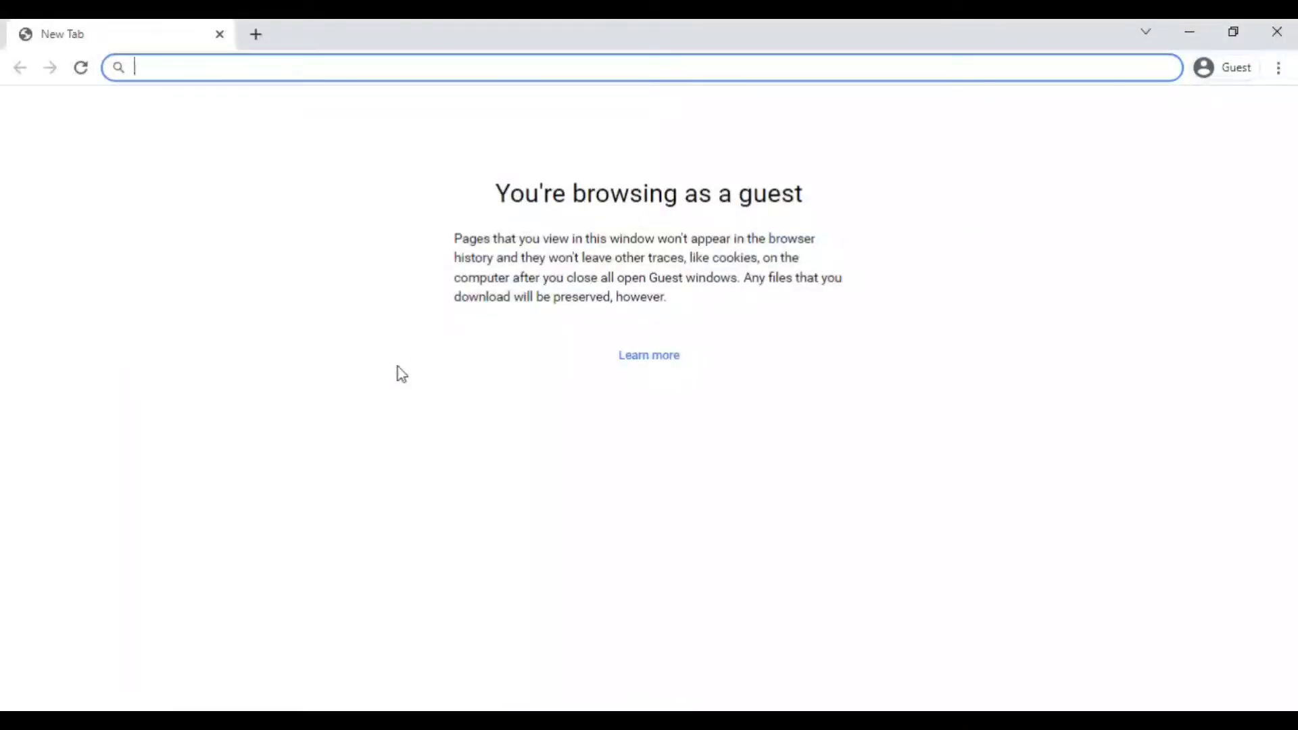
type("ww")
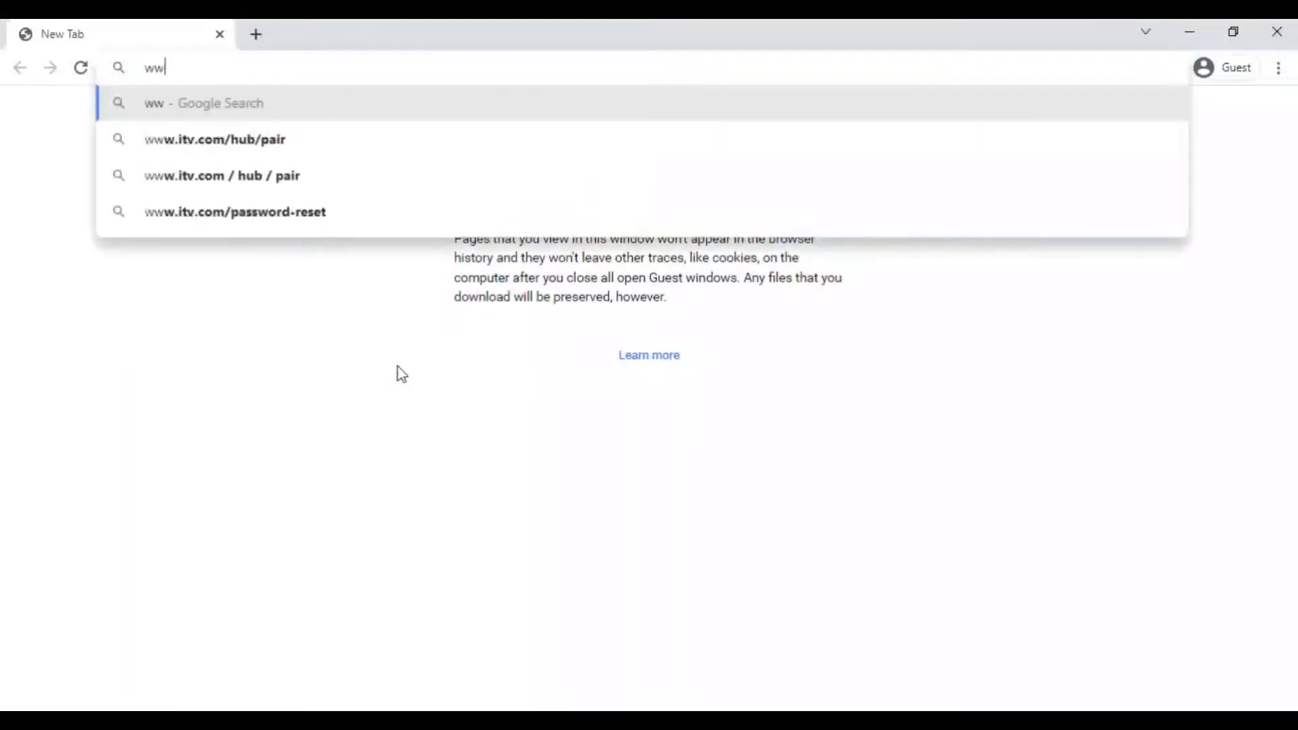
type("w.it")
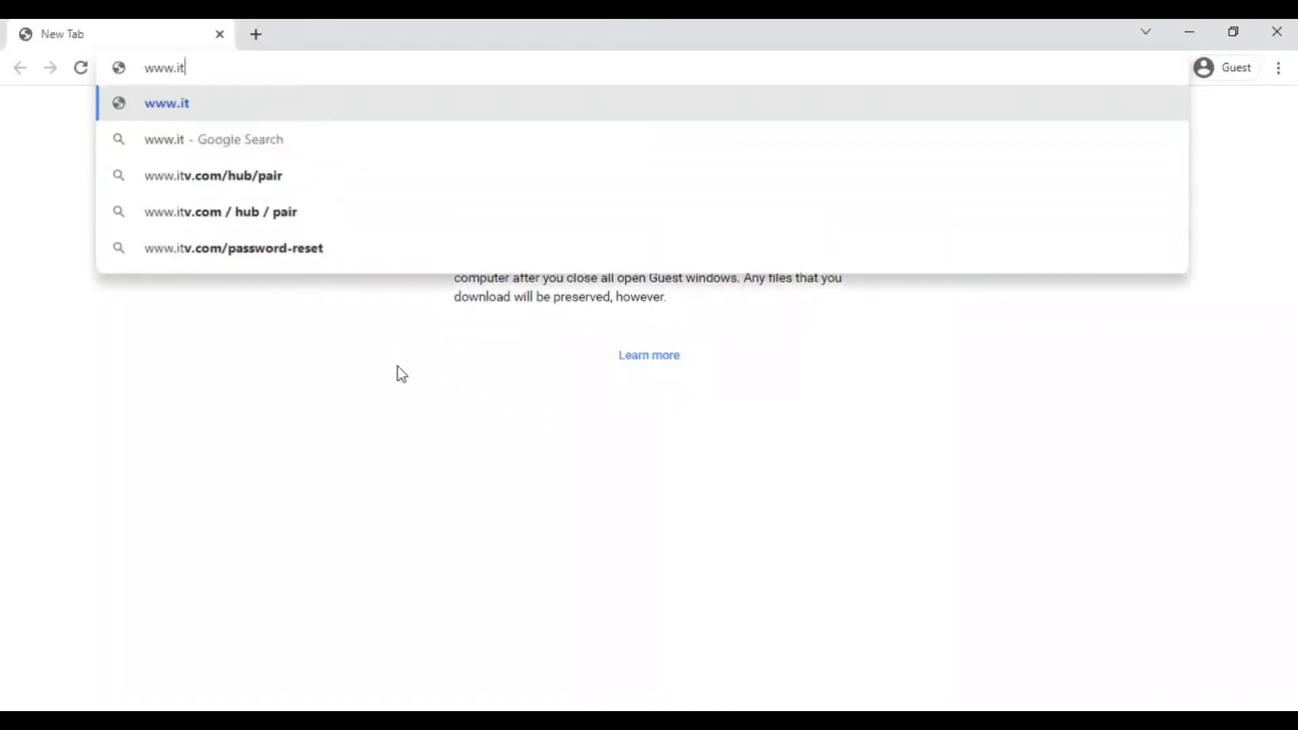
type("as.mo")
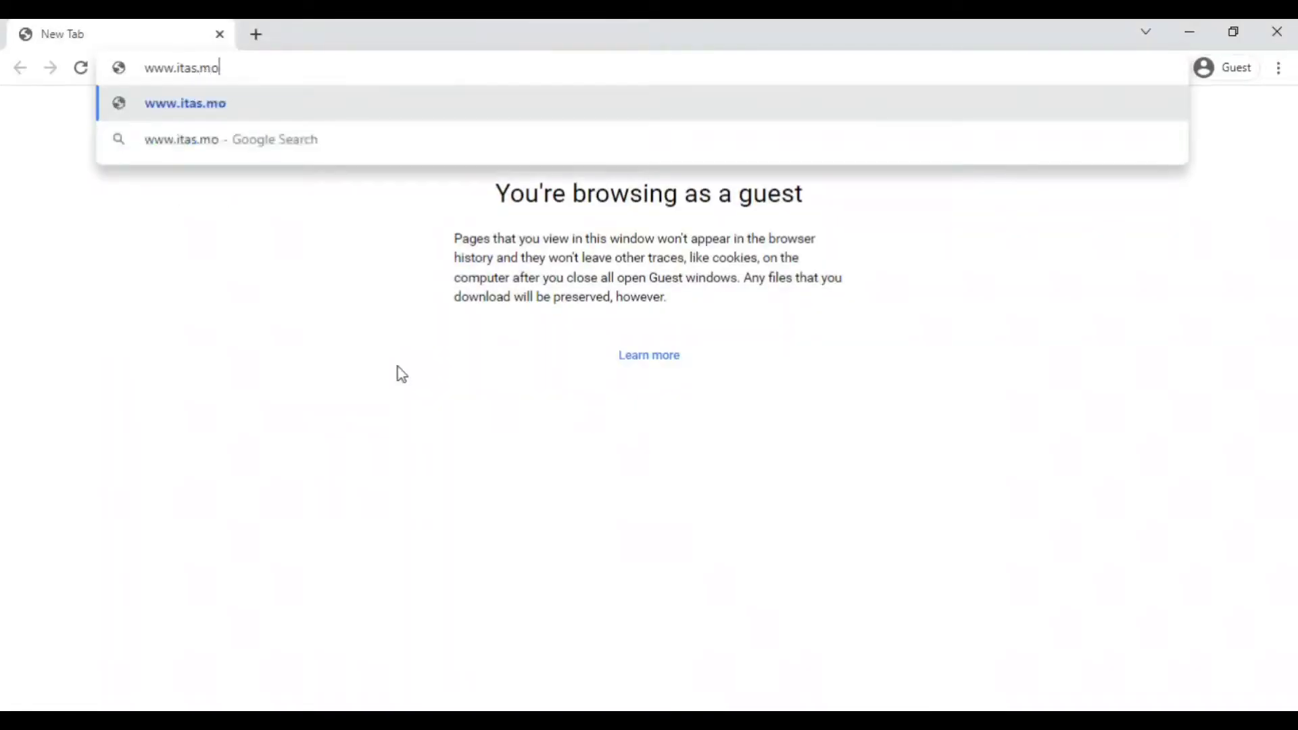
type("f.na")
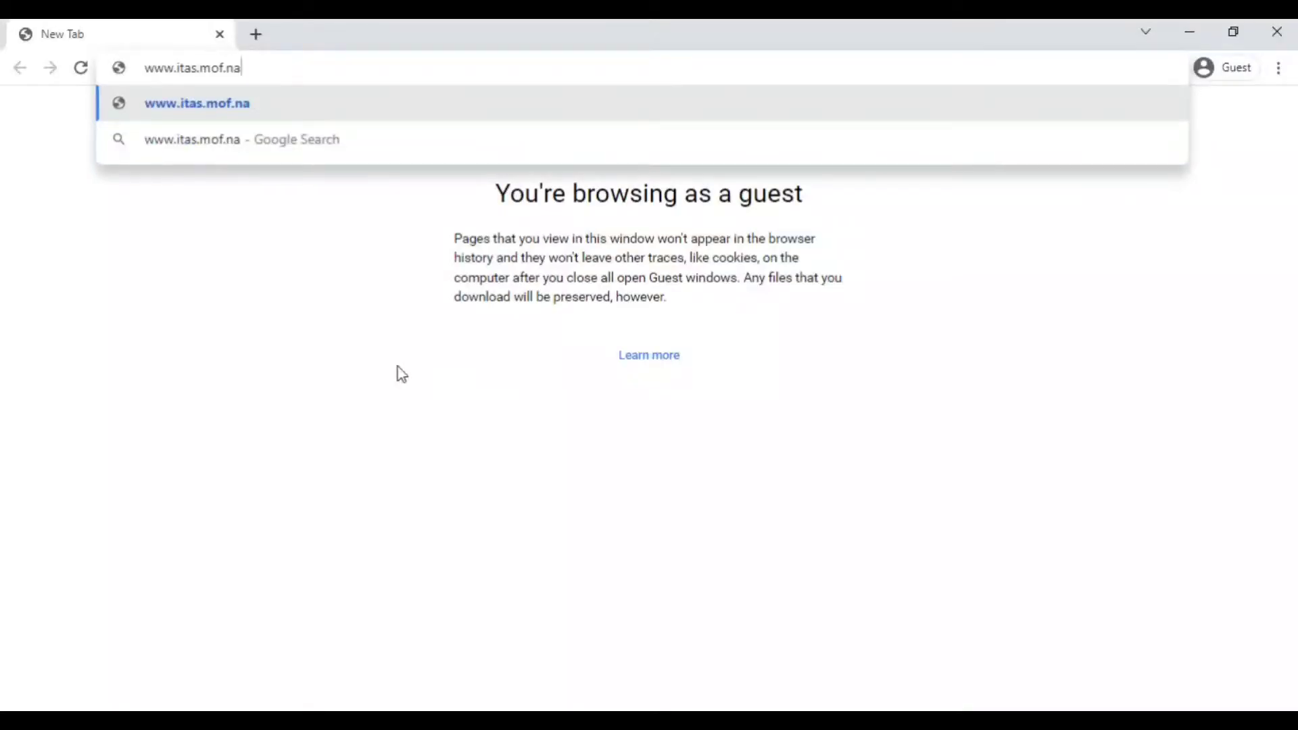
key("Return")
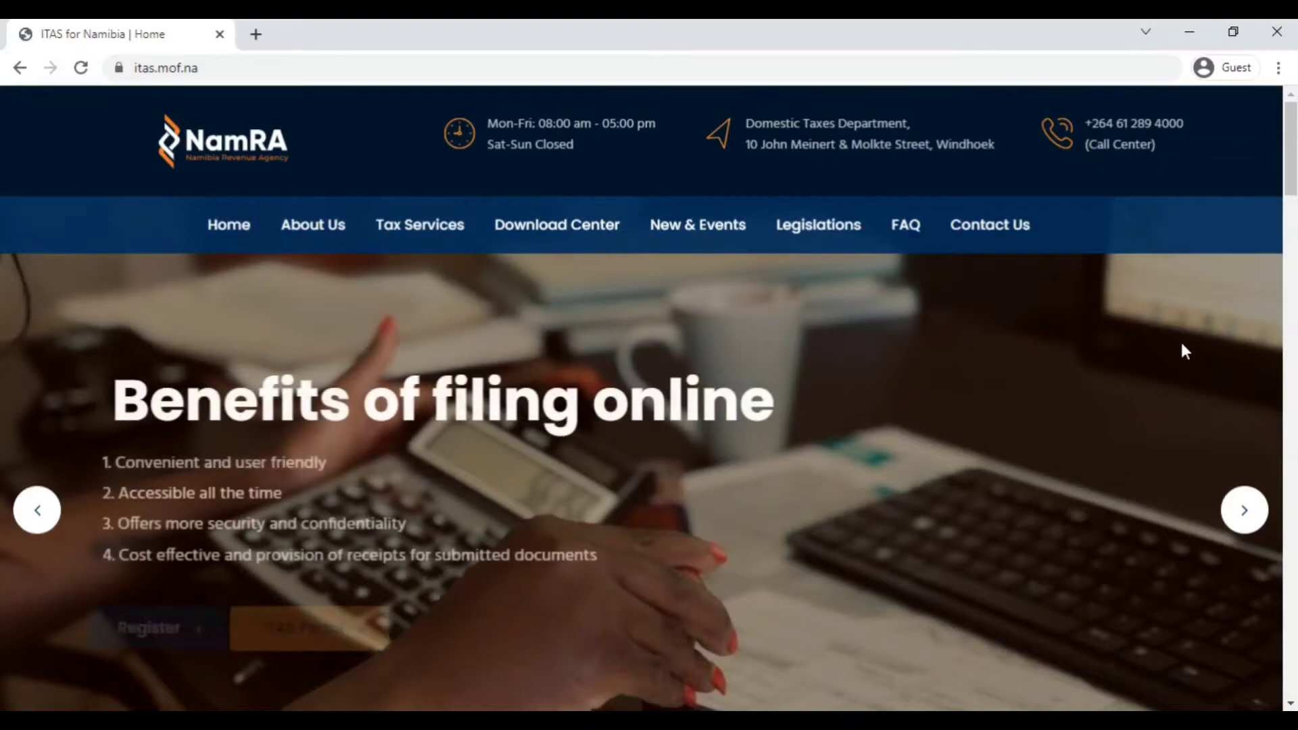
Look through the home page down to the tax return submission due dates and page through all the due-date cards
left_click(1291, 705)
left_click(1291, 705)
left_click(1290, 705)
left_click(1290, 705)
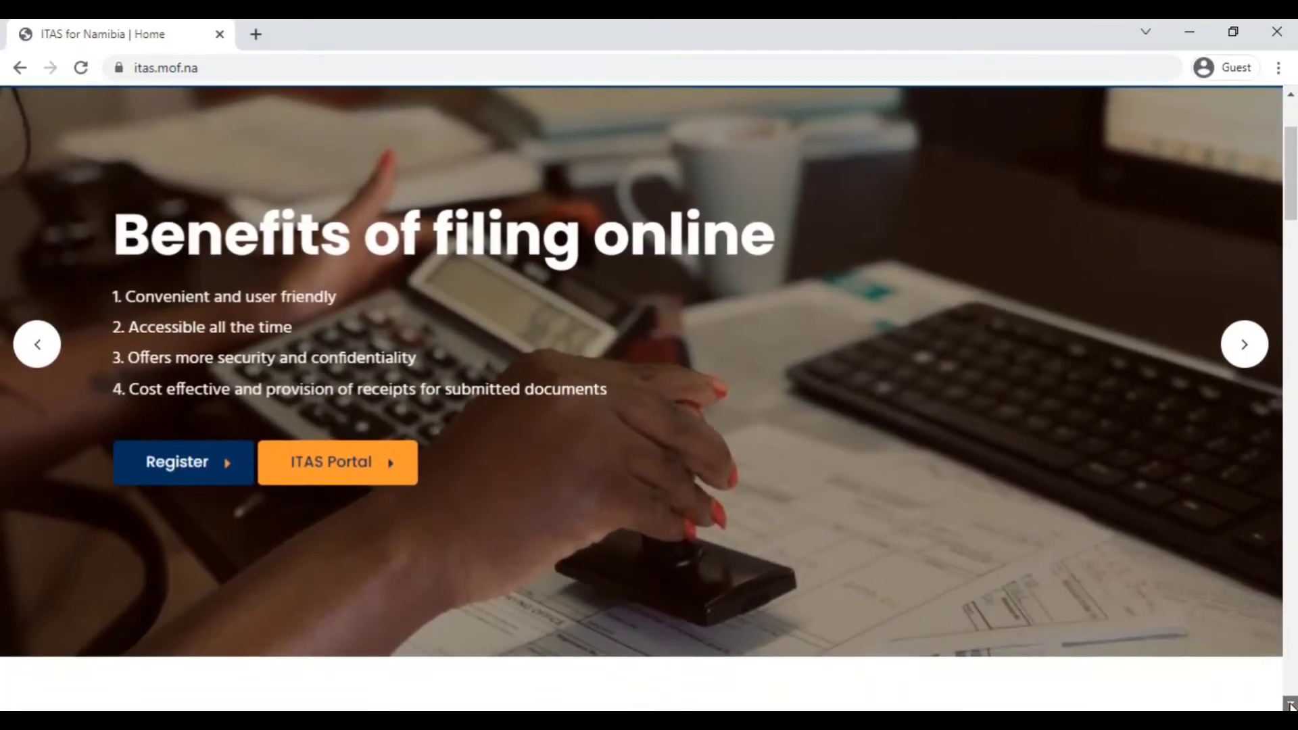
left_click(1291, 705)
left_click(1291, 705)
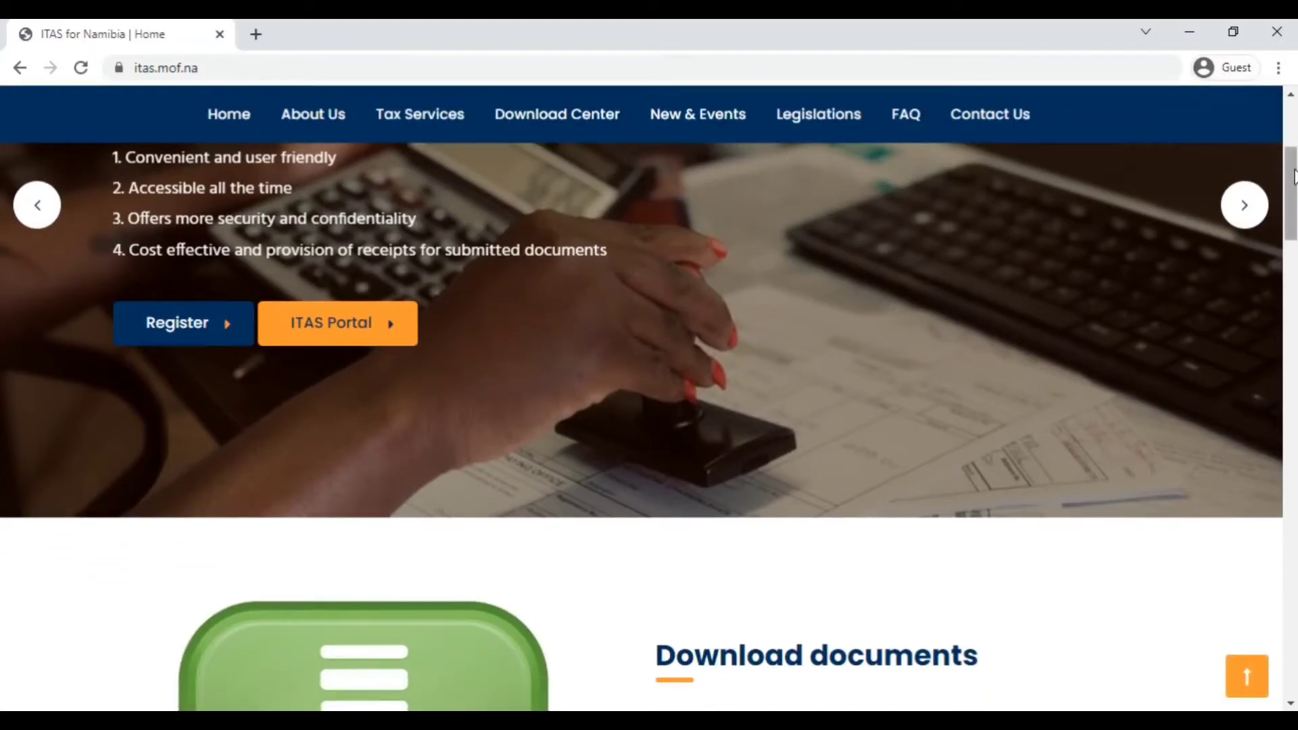
left_click_drag(1290, 216, 1291, 566)
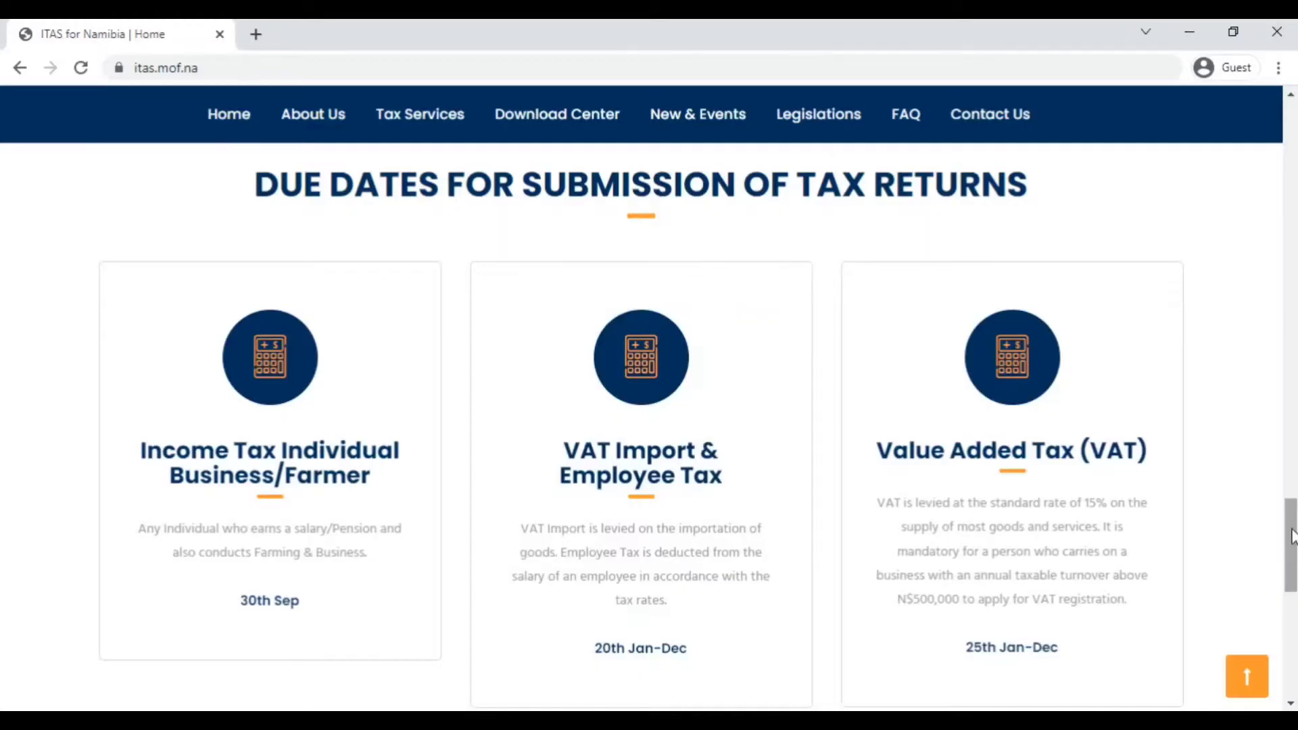
left_click_drag(1293, 537, 1293, 565)
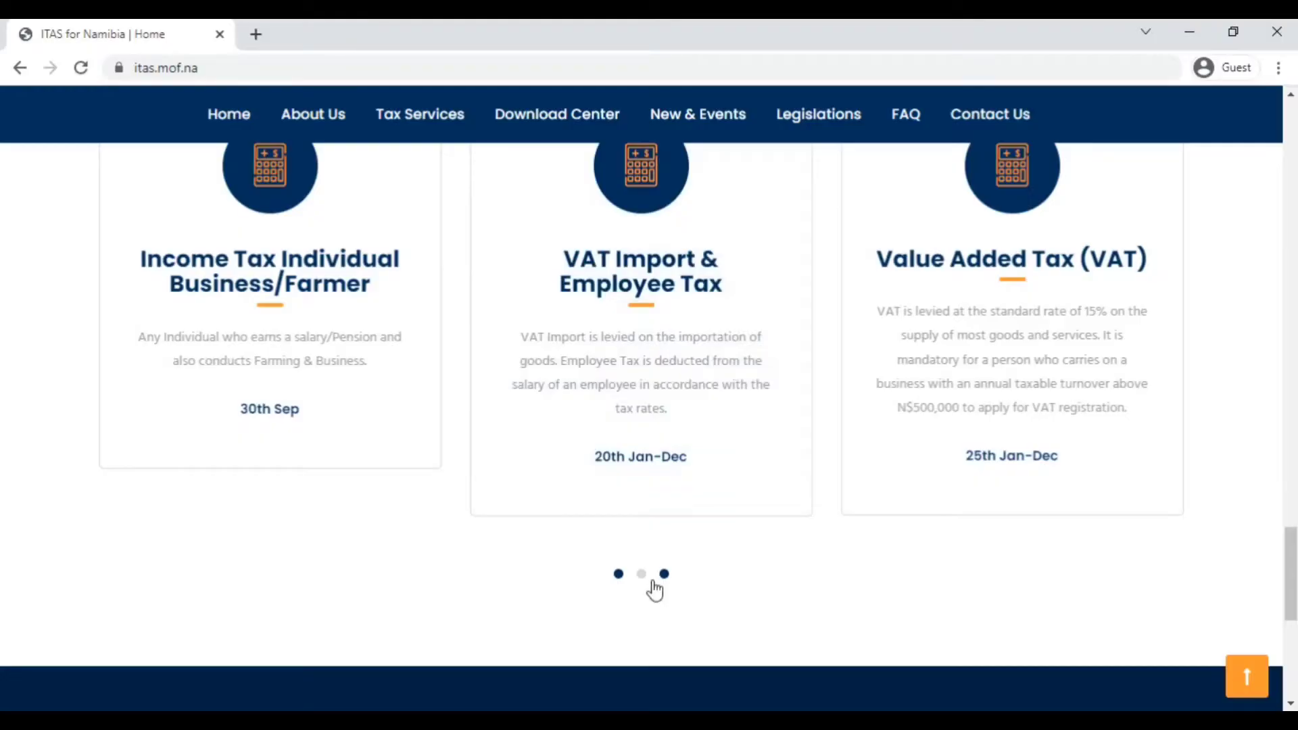
left_click(642, 575)
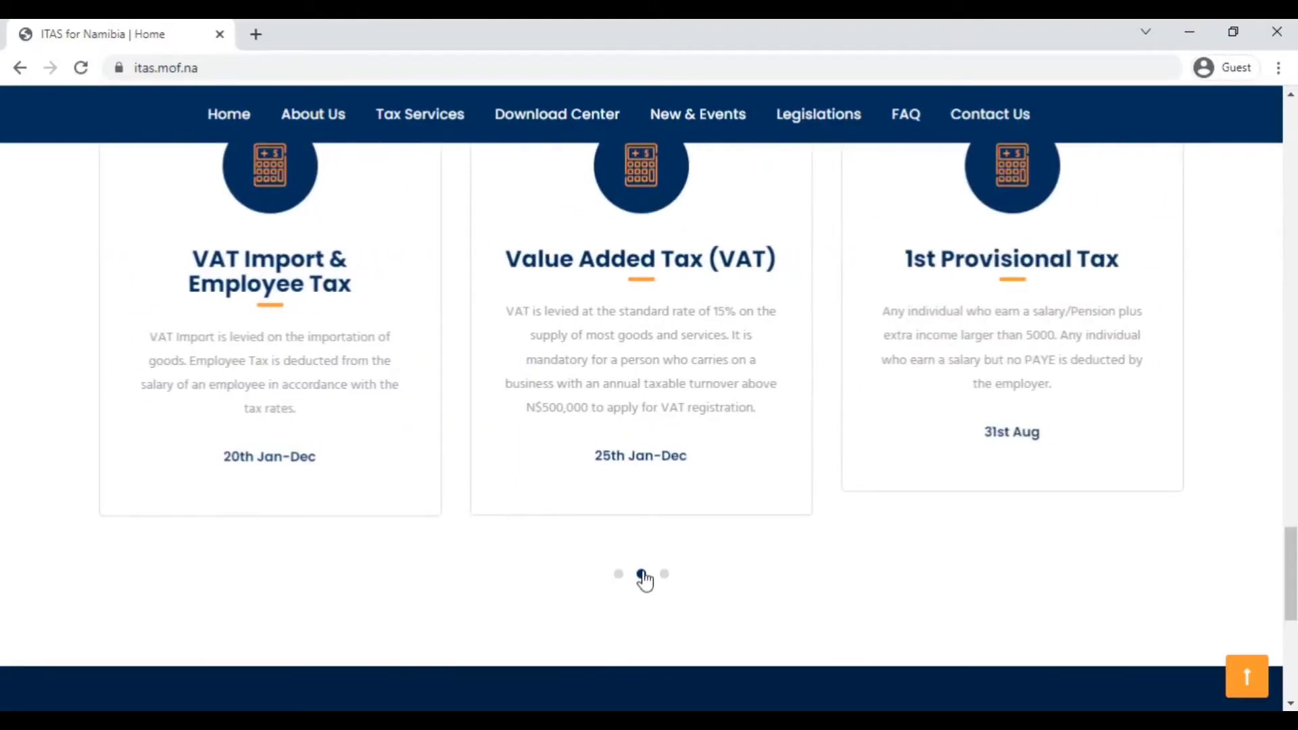
left_click(666, 574)
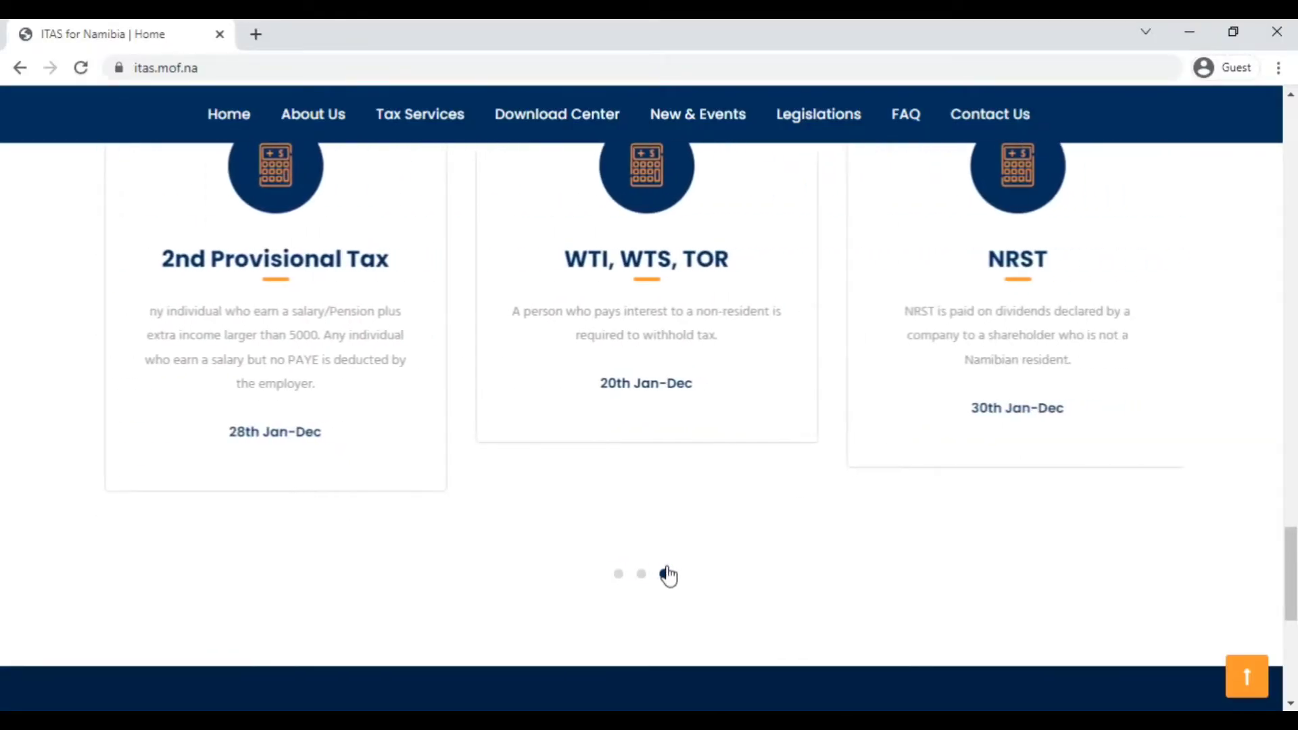
left_click(617, 577)
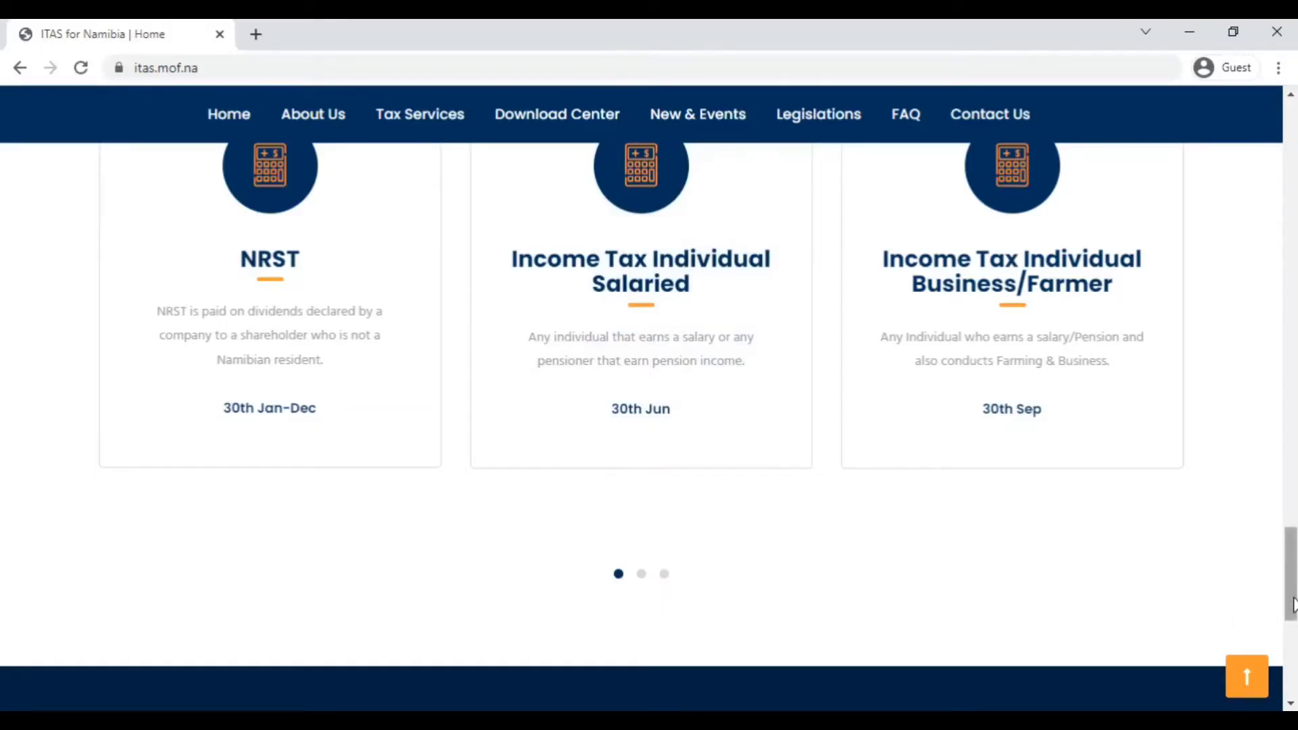
Open the ITAS Portal from the home page banner and log in as a taxpayer with the account password
left_click_drag(1292, 602, 1292, 282)
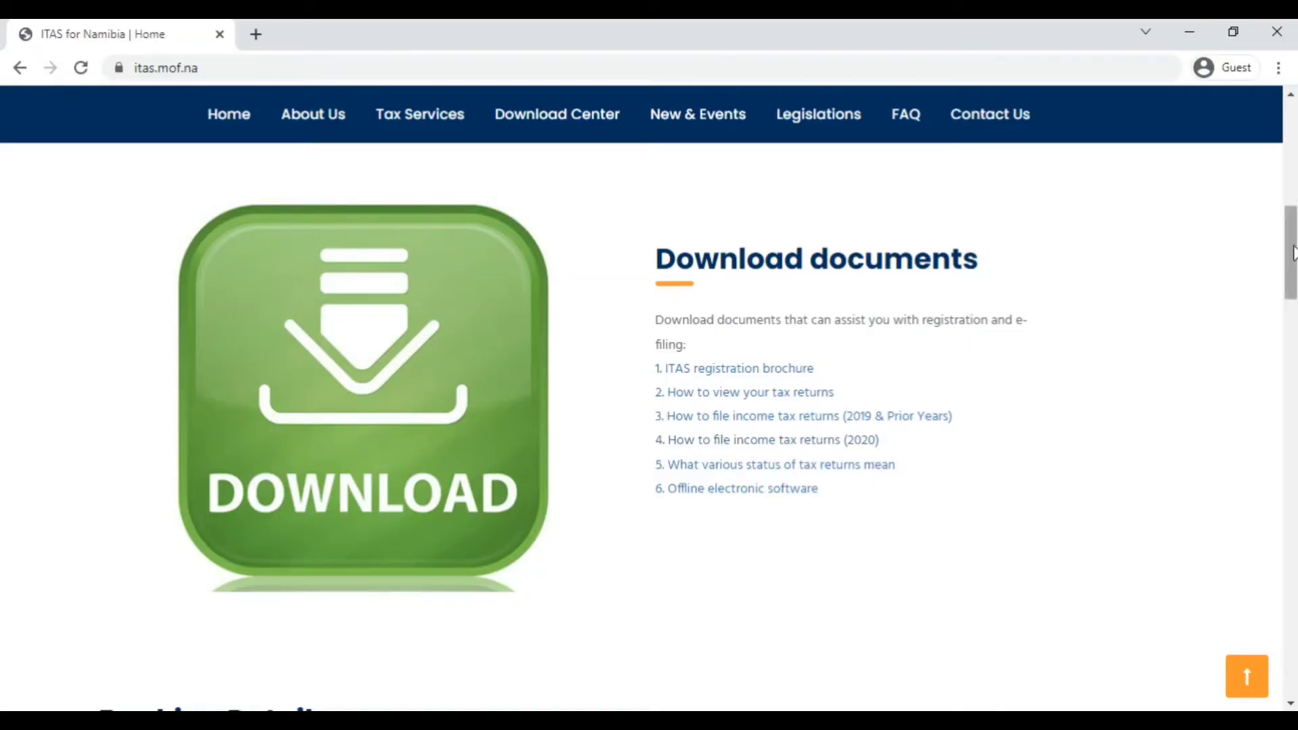
left_click_drag(1293, 255, 1293, 174)
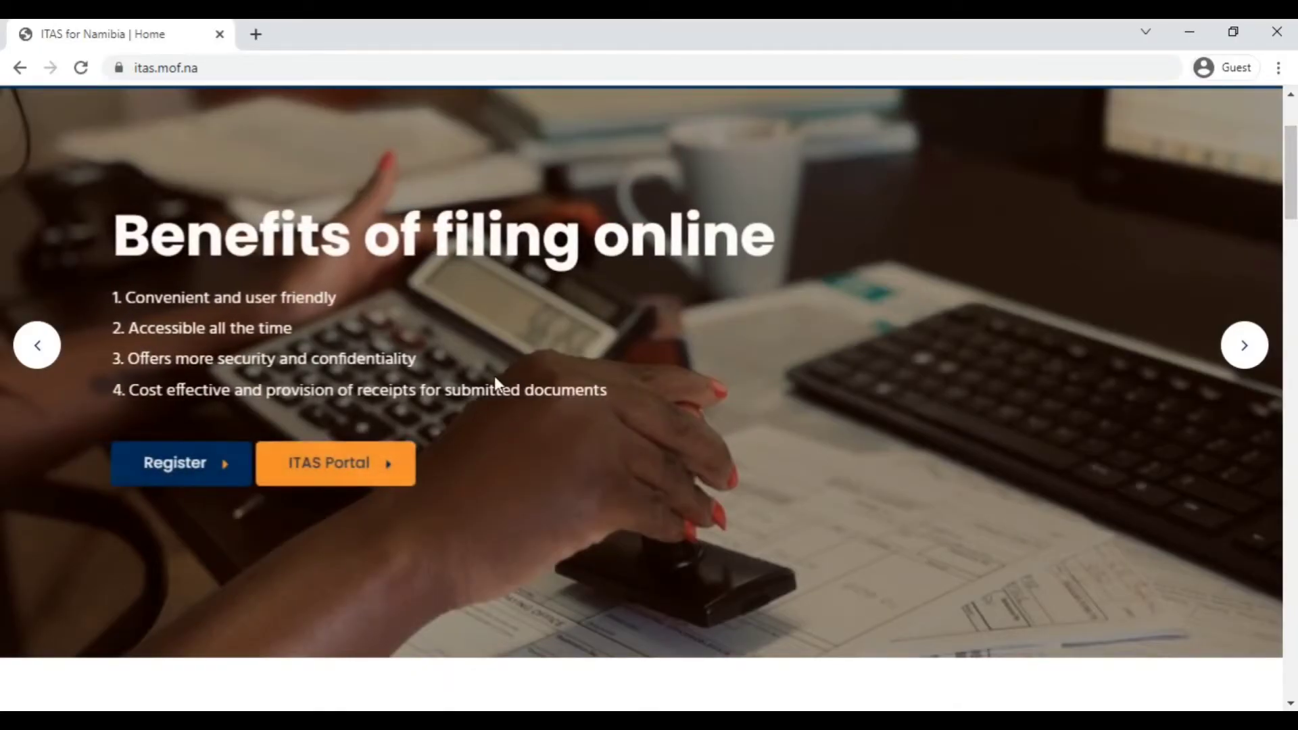
left_click(327, 467)
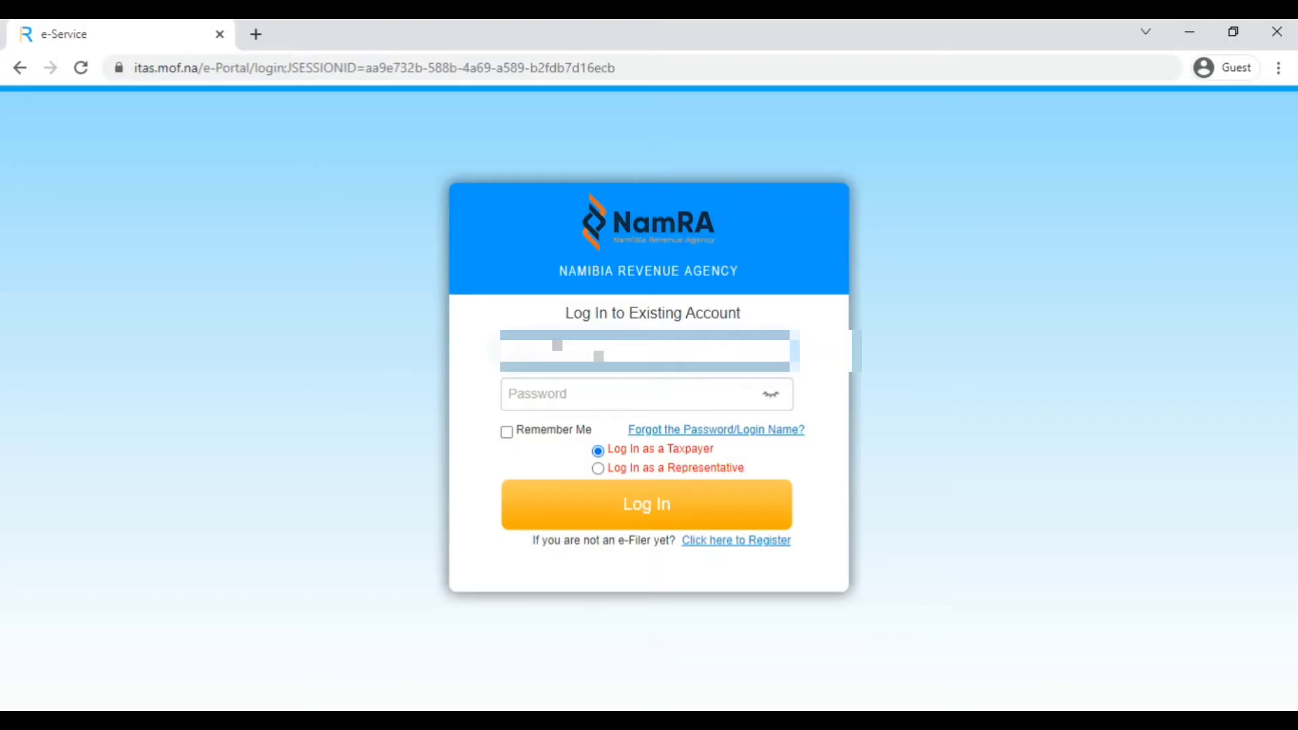
left_click(555, 387)
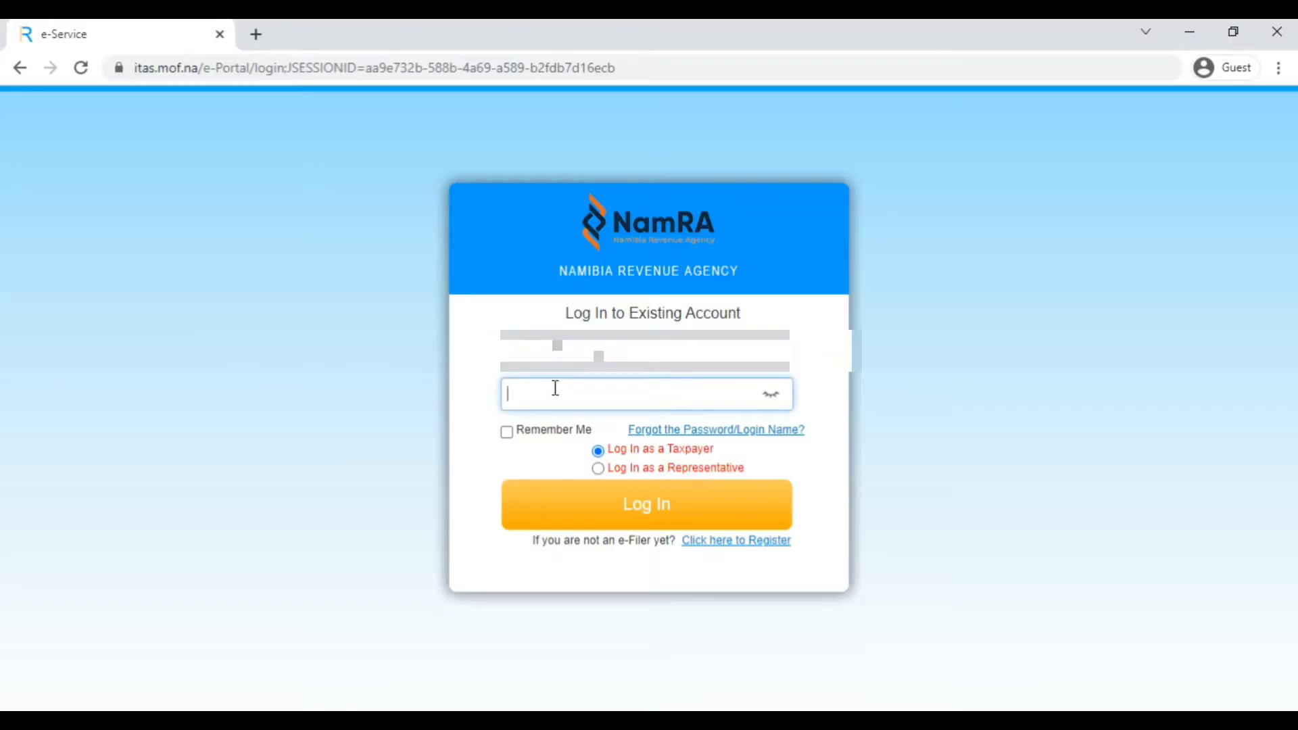
type("**************")
left_click(624, 514)
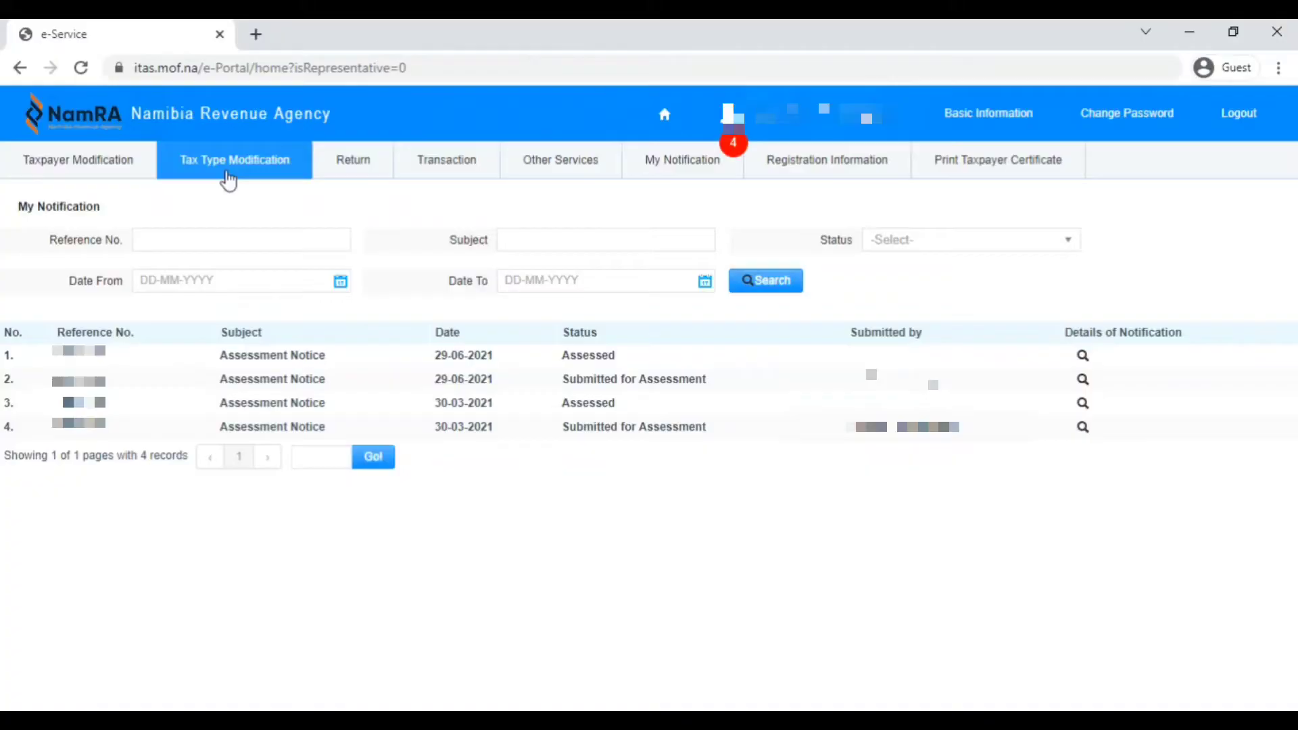
Open My Returns and search for all returns without any filters
left_click(353, 165)
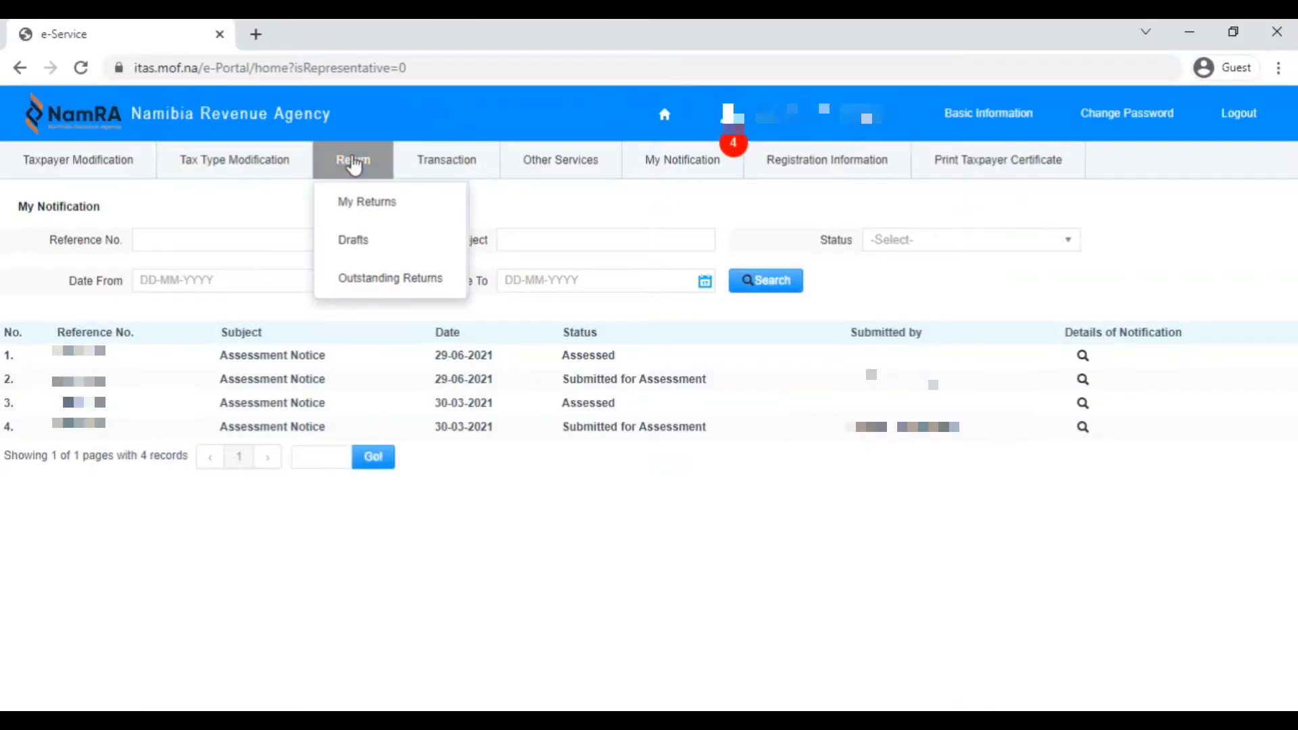
left_click(363, 203)
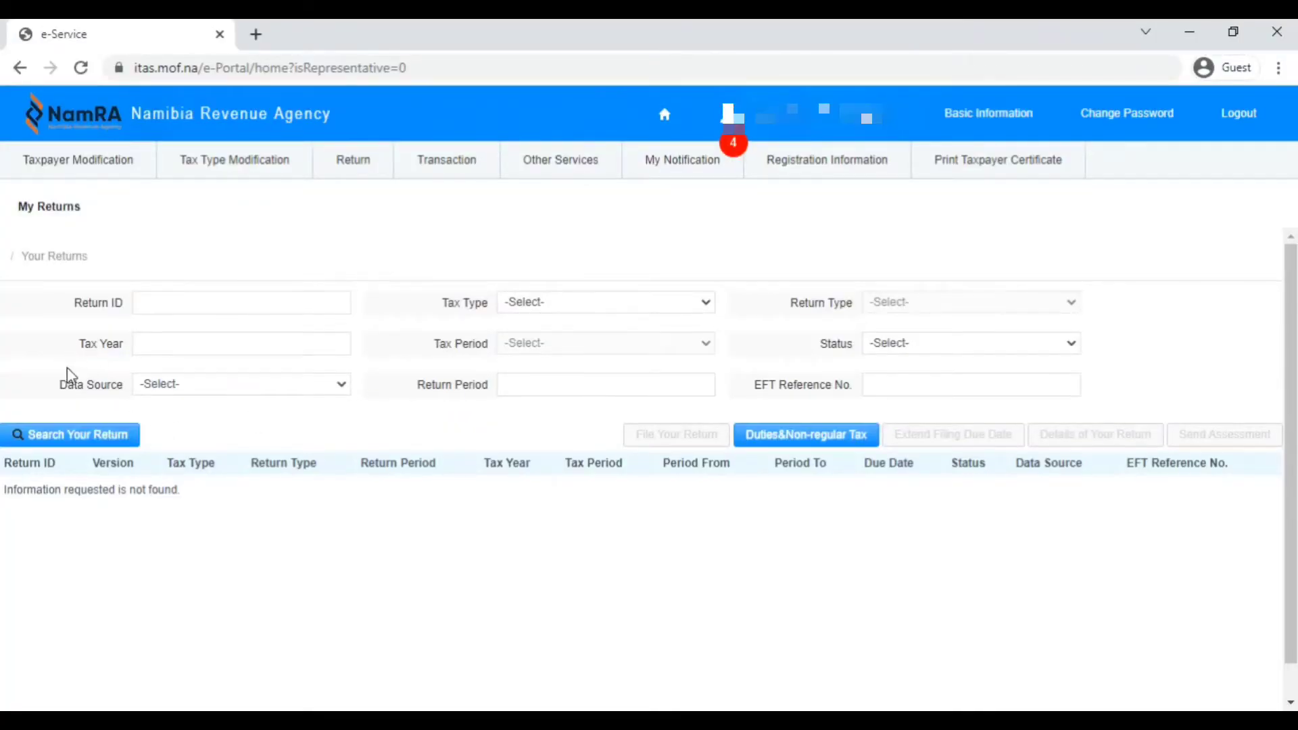
left_click(68, 437)
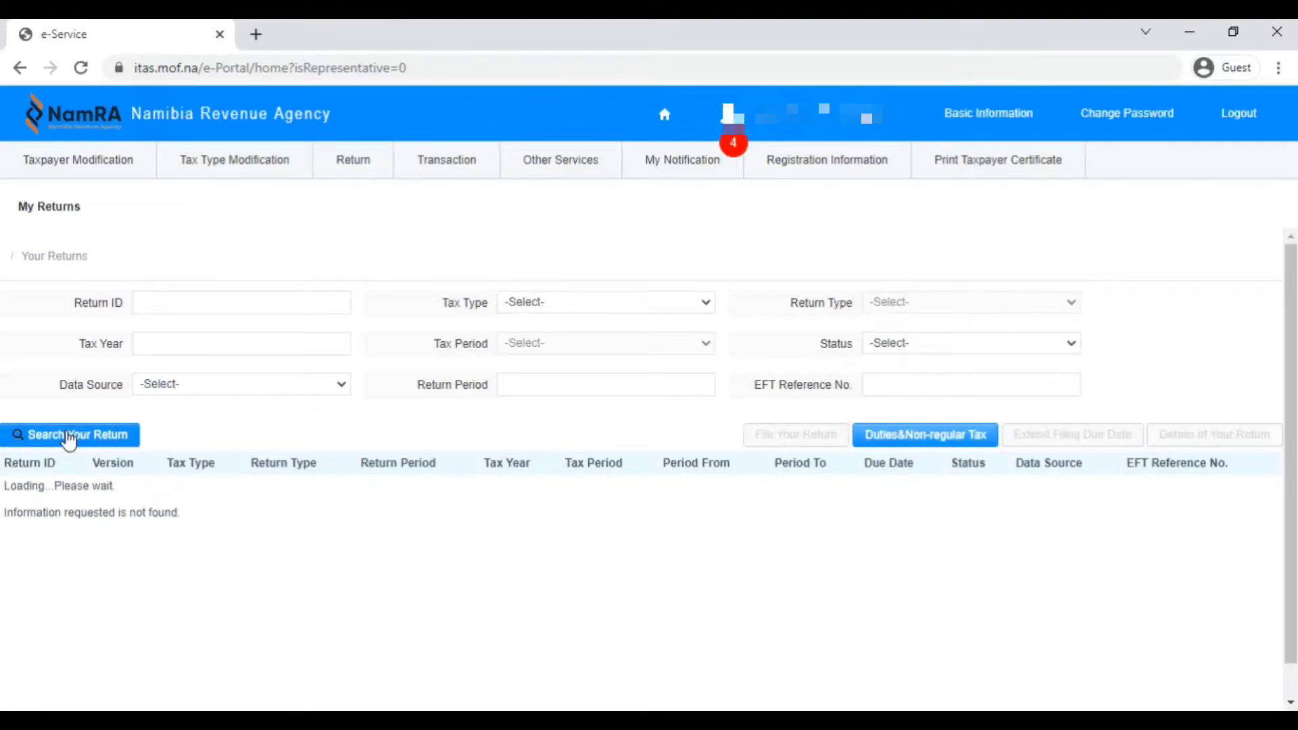
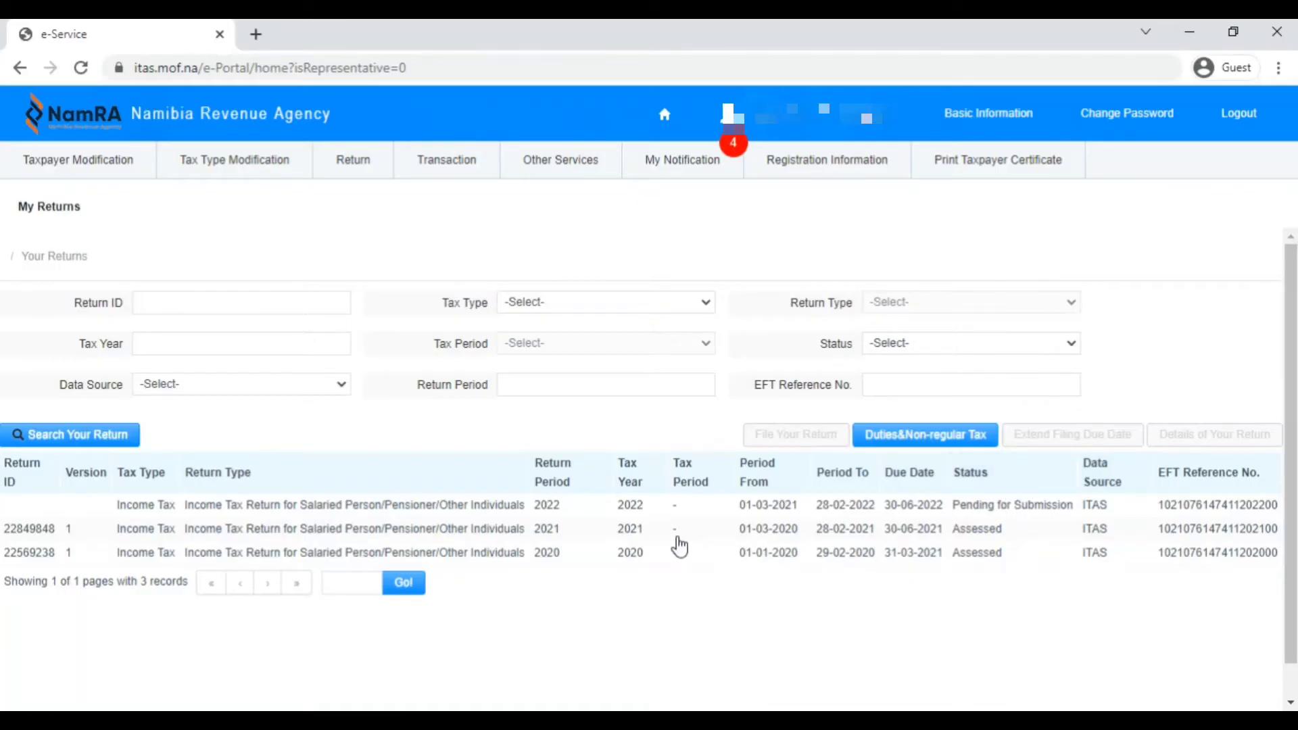
Start filing the 2022 salaried-person income tax return that is pending for submission, using the Normal-Form type
left_click(451, 514)
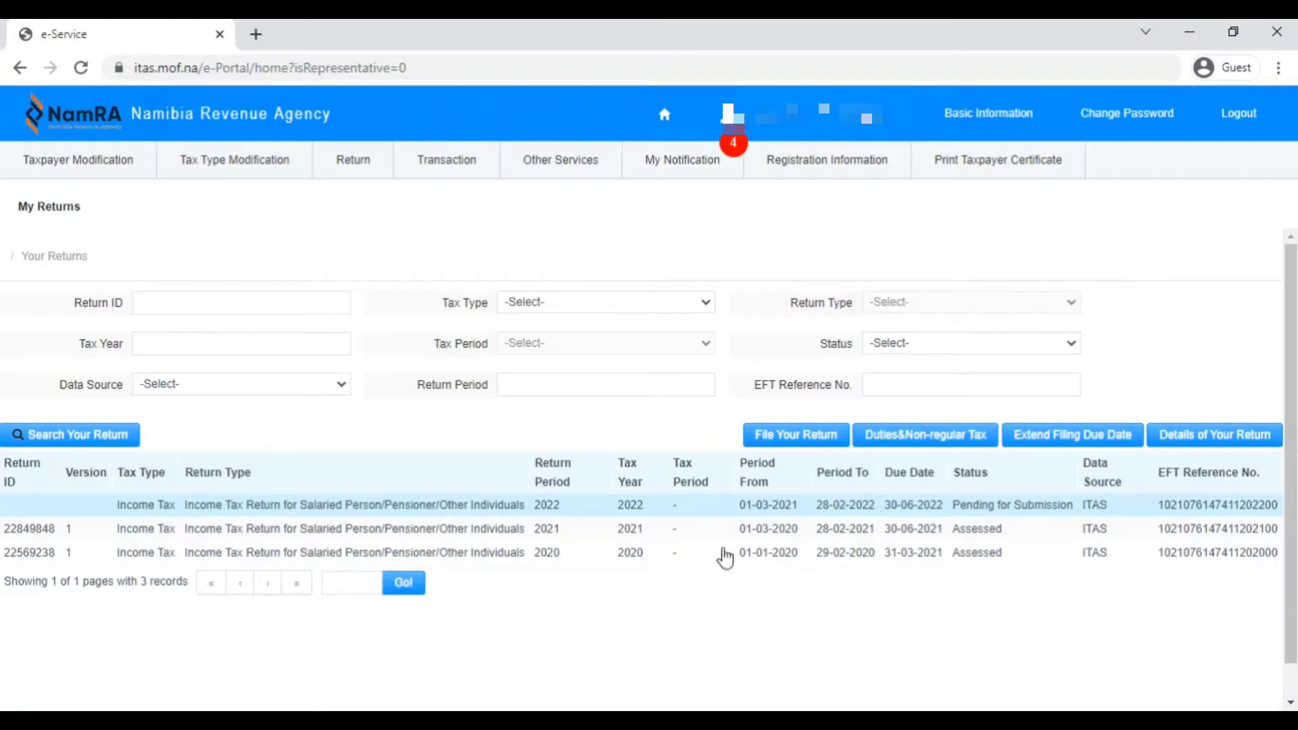
left_click(814, 441)
left_click(814, 440)
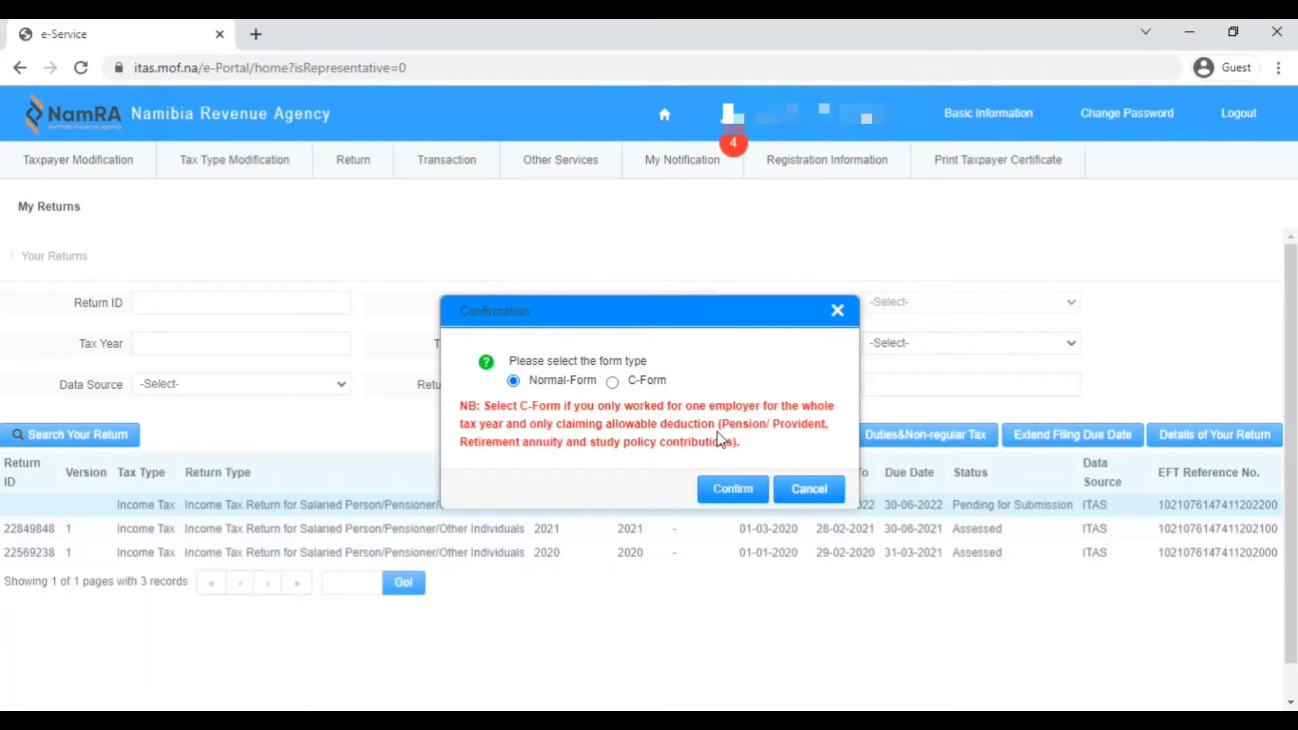
left_click(722, 489)
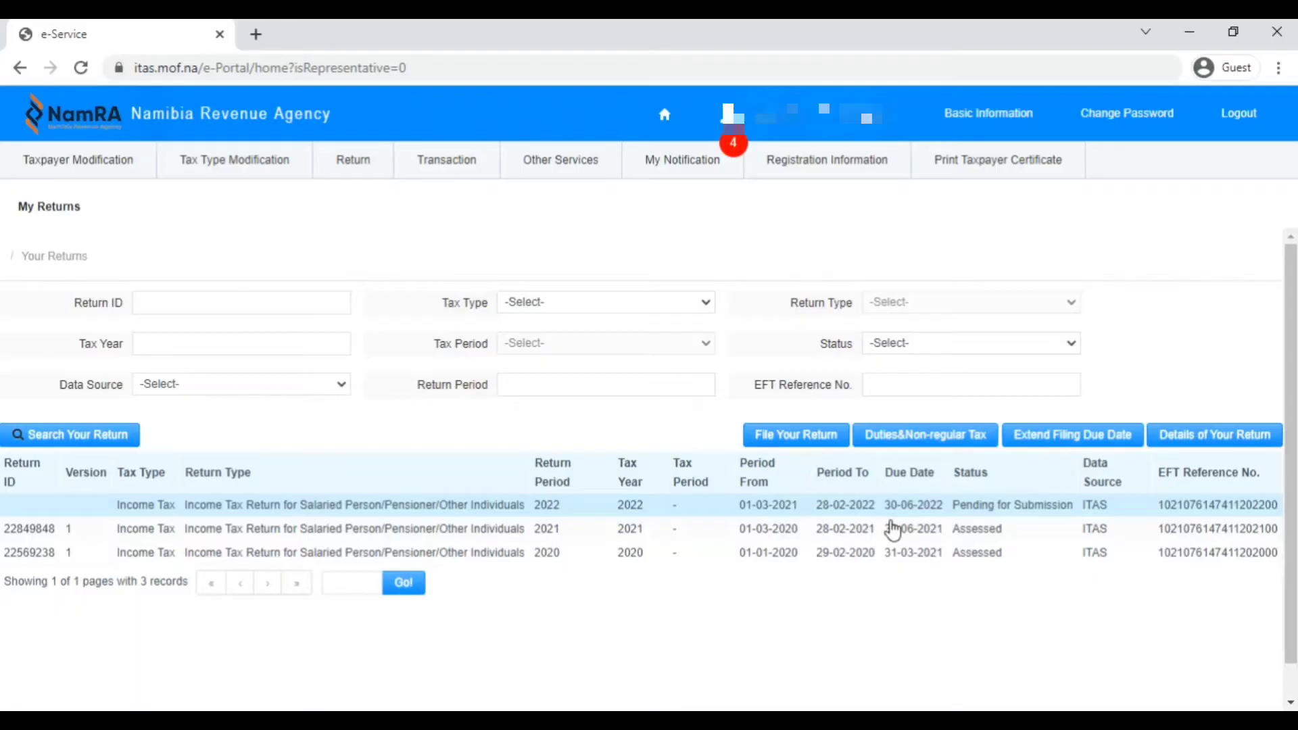
left_click(796, 435)
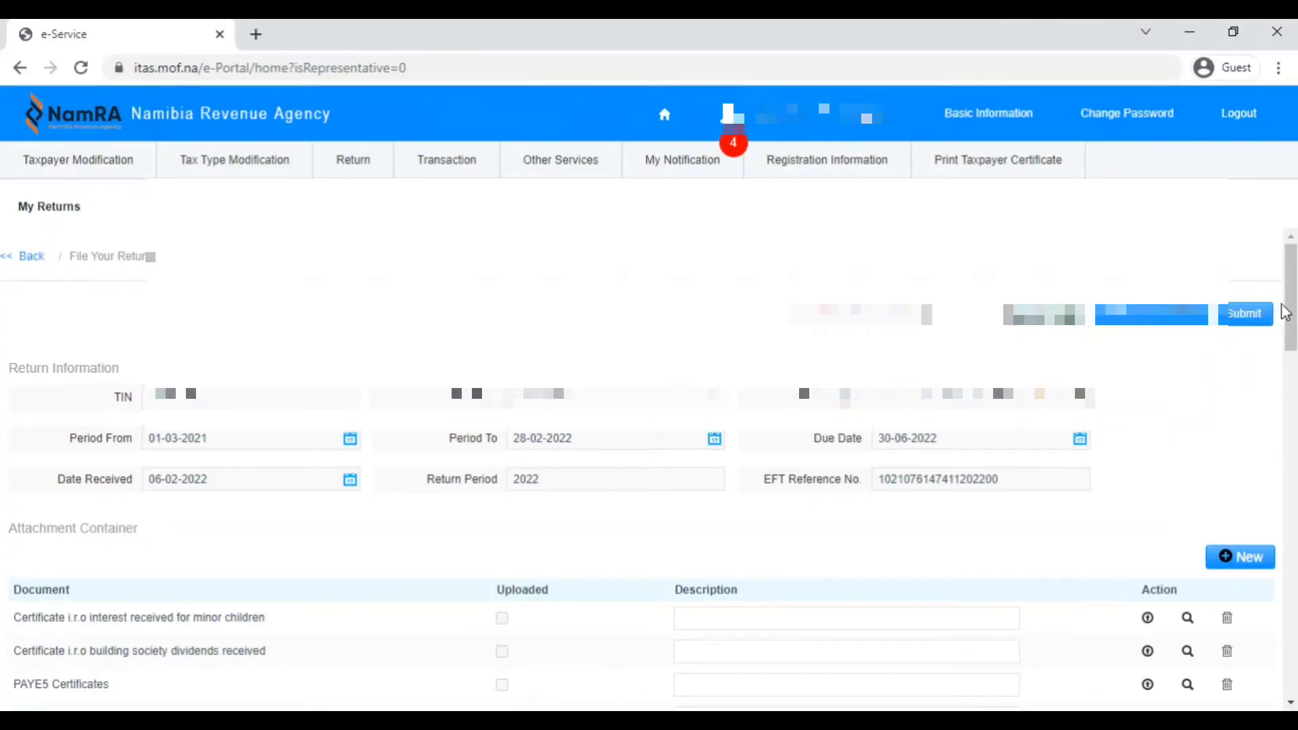
Examine the return information, the list of attachable documents and the schedule headings of the return form
mouse_move(1292, 302)
left_mouse_down()
mouse_move(1291, 338)
mouse_move(1291, 324)
left_mouse_up()
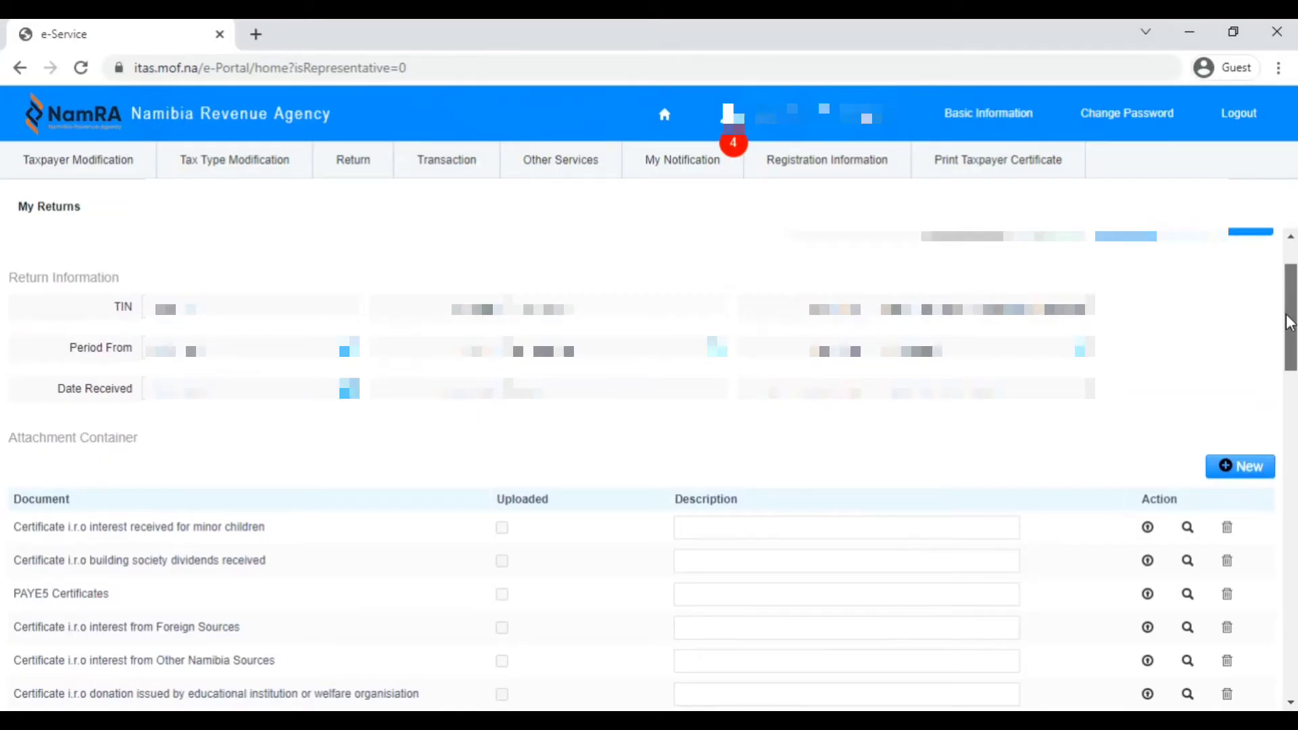
left_click_drag(1290, 323, 1290, 360)
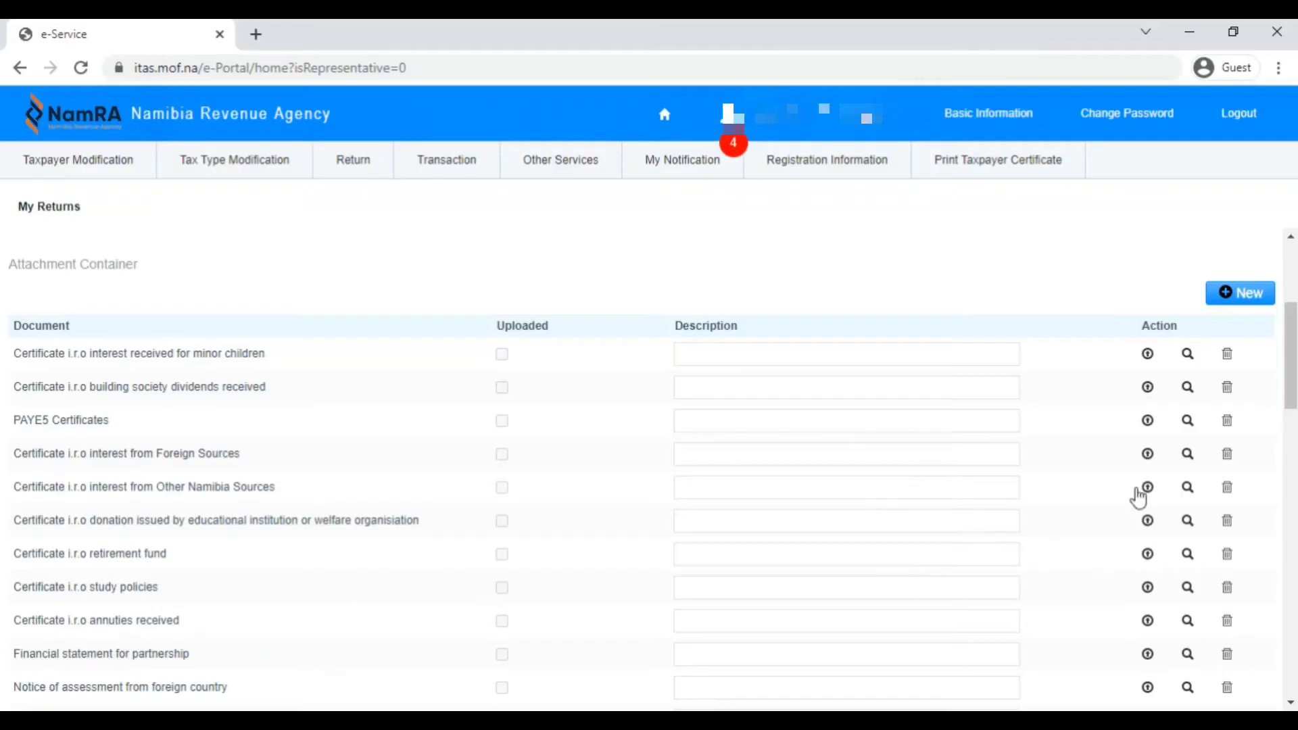
left_click_drag(1291, 351, 1295, 515)
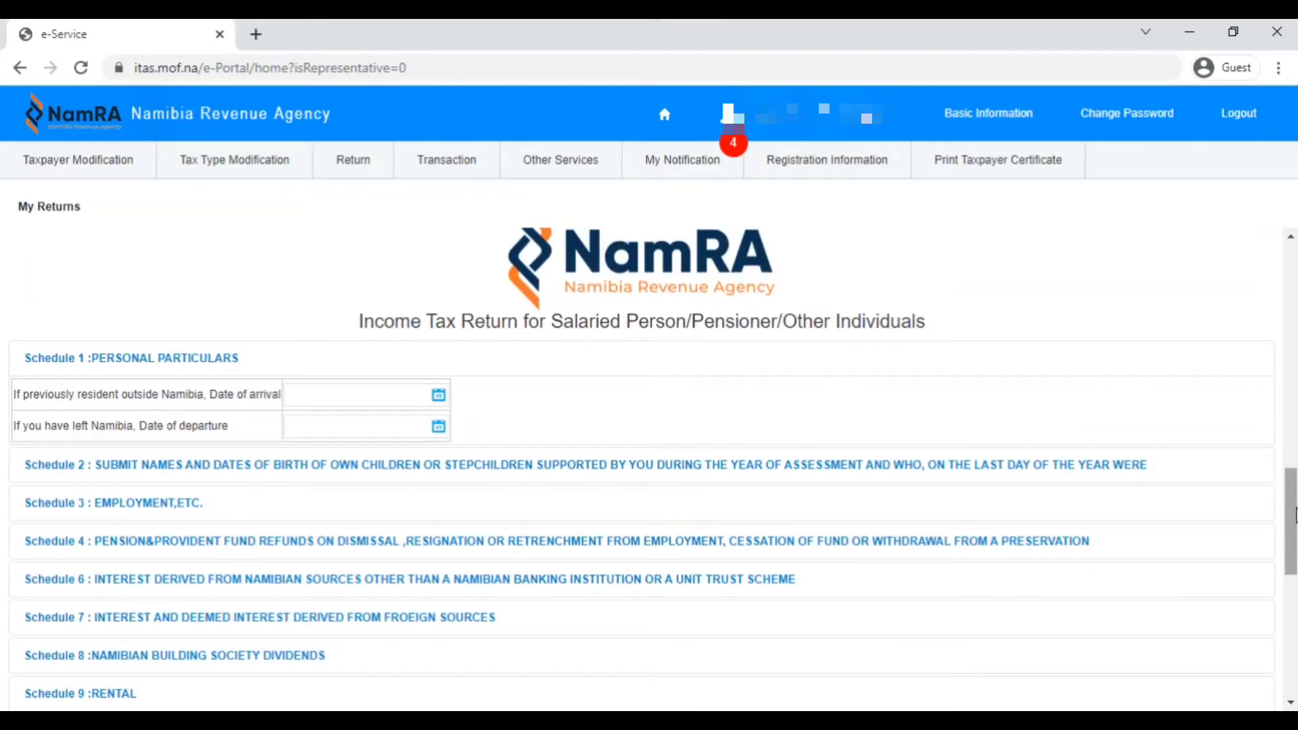
scroll(736, 655, "up", 8)
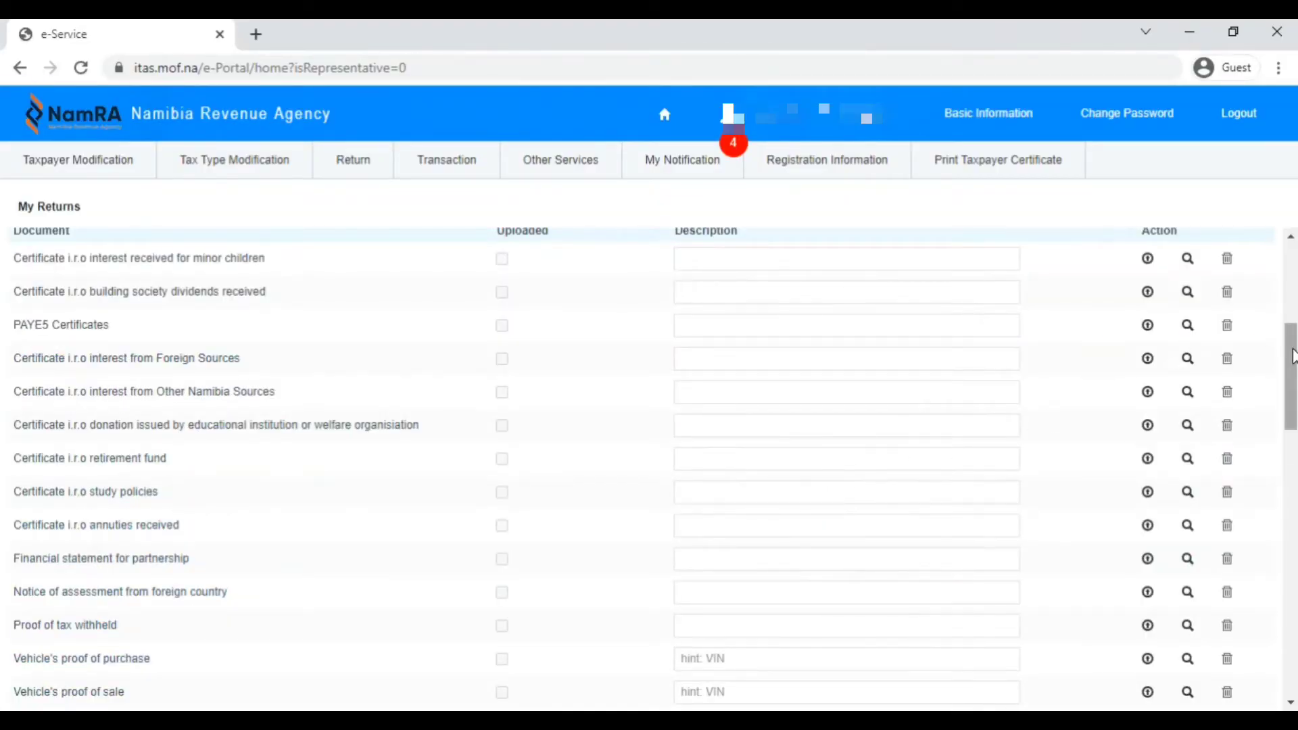
Expand Schedule 3 on employment and review its remuneration, employer and salary lines
left_click_drag(1291, 356, 1295, 519)
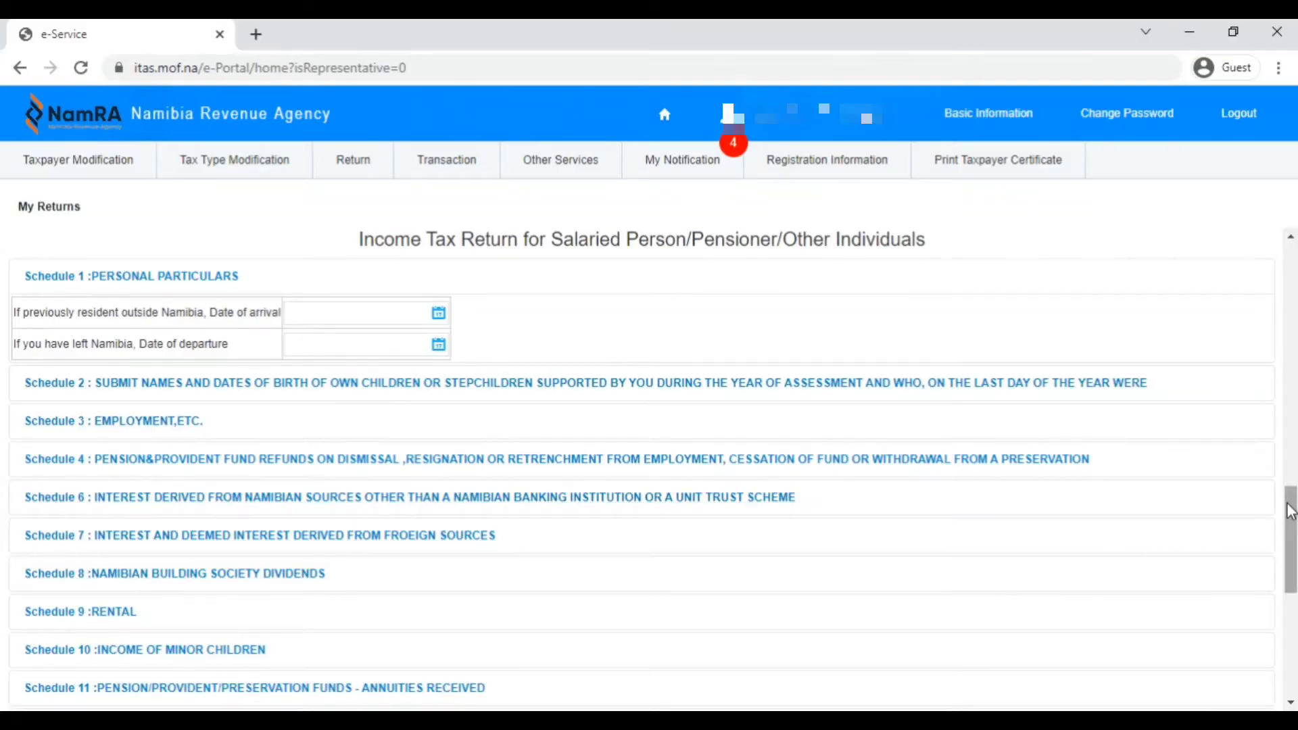
left_click(86, 425)
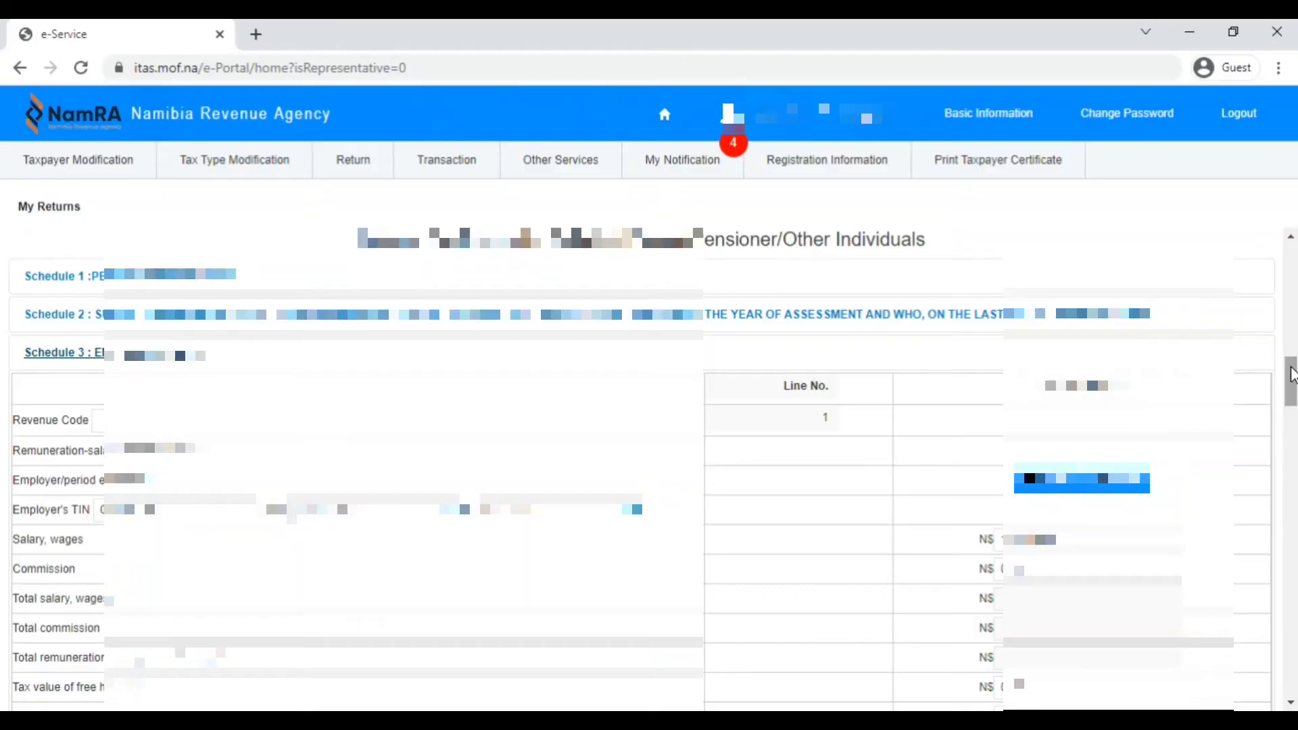
left_click_drag(1291, 375, 1291, 384)
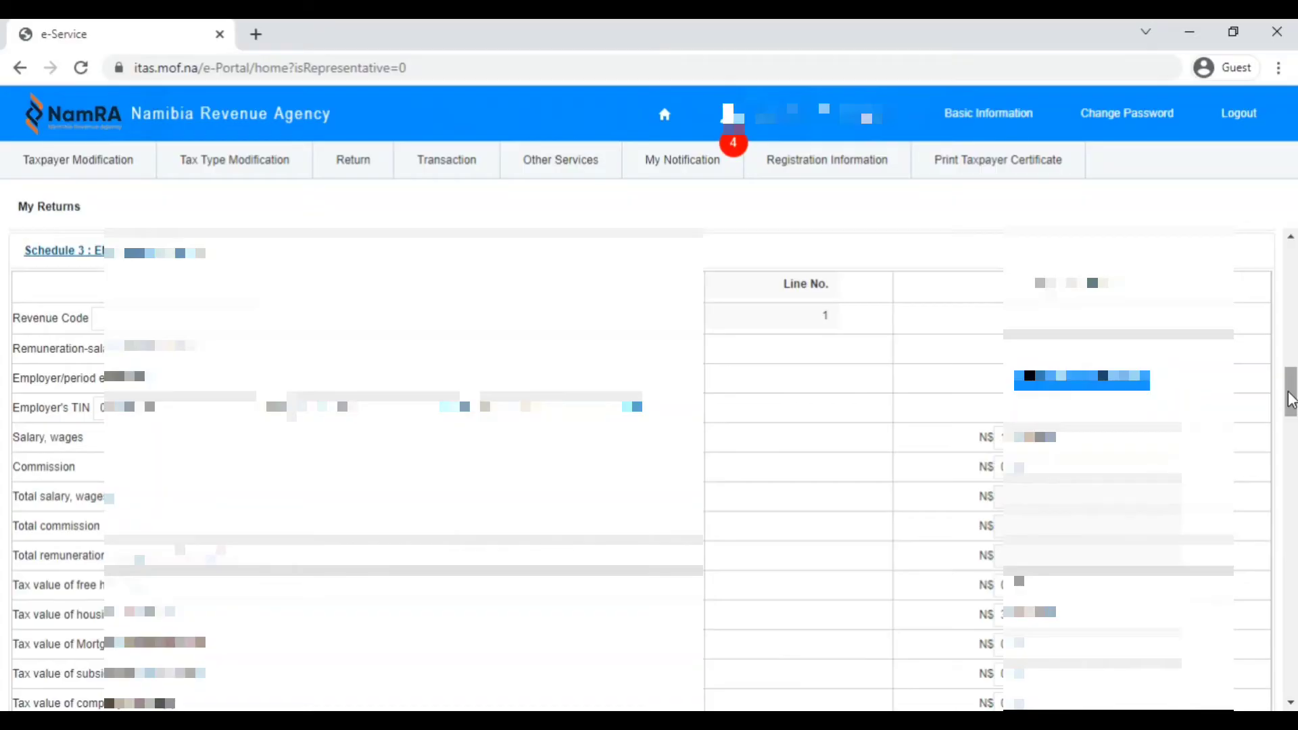
mouse_move(1292, 399)
left_mouse_down()
mouse_move(1292, 387)
mouse_move(1292, 619)
mouse_move(1294, 387)
left_mouse_up()
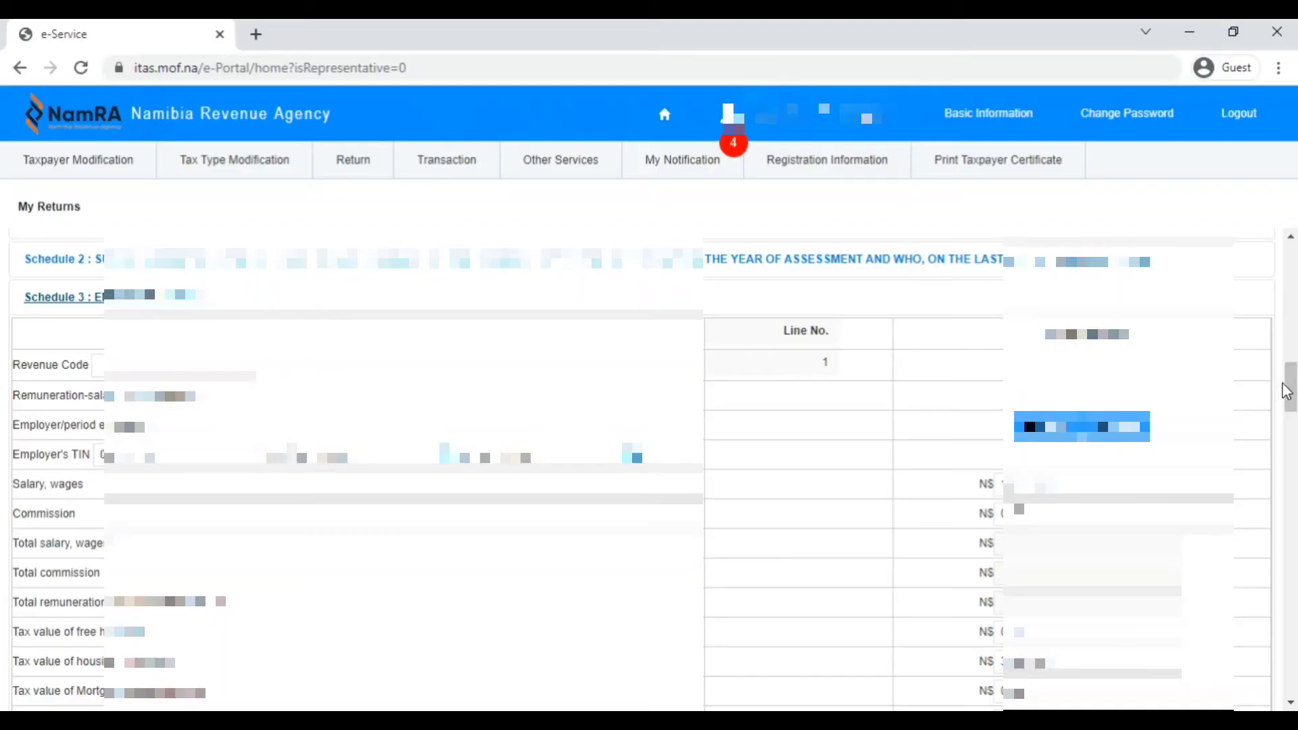
Expand Schedule 17 with the calculation of tax payable
left_click_drag(1292, 385, 1292, 657)
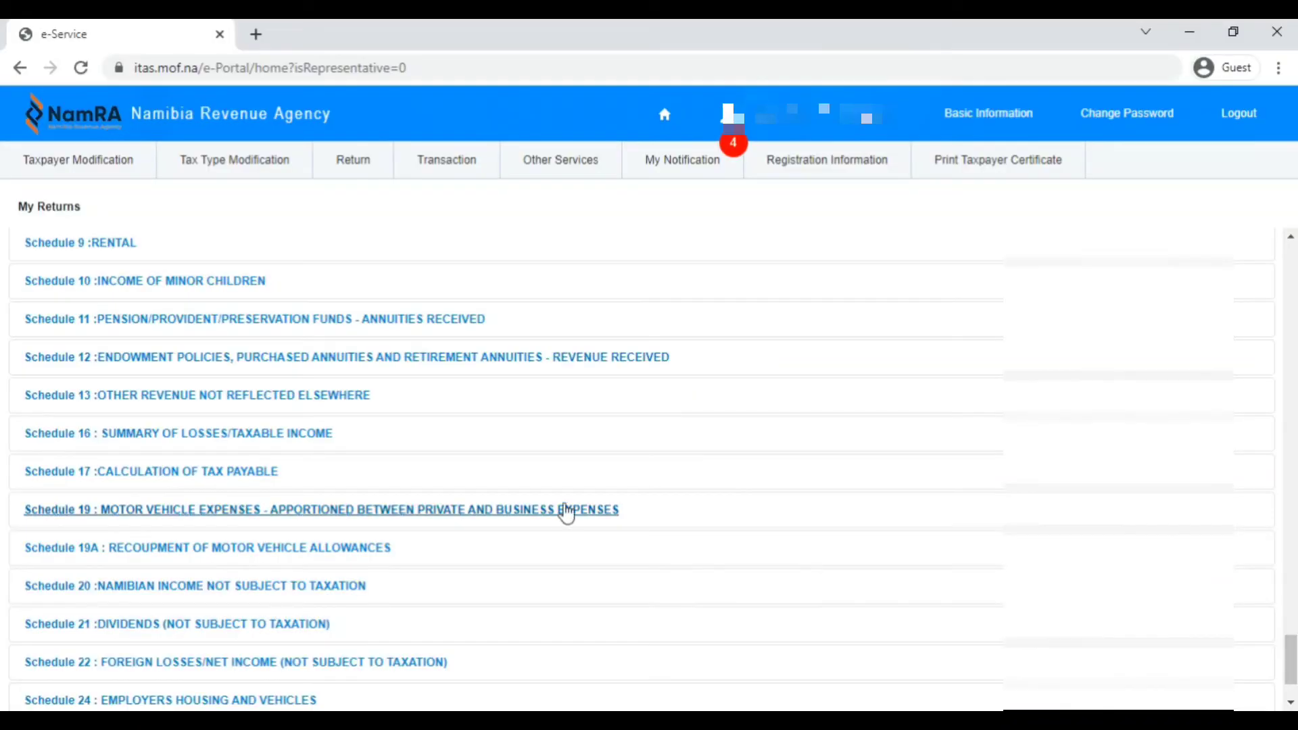
left_click(101, 474)
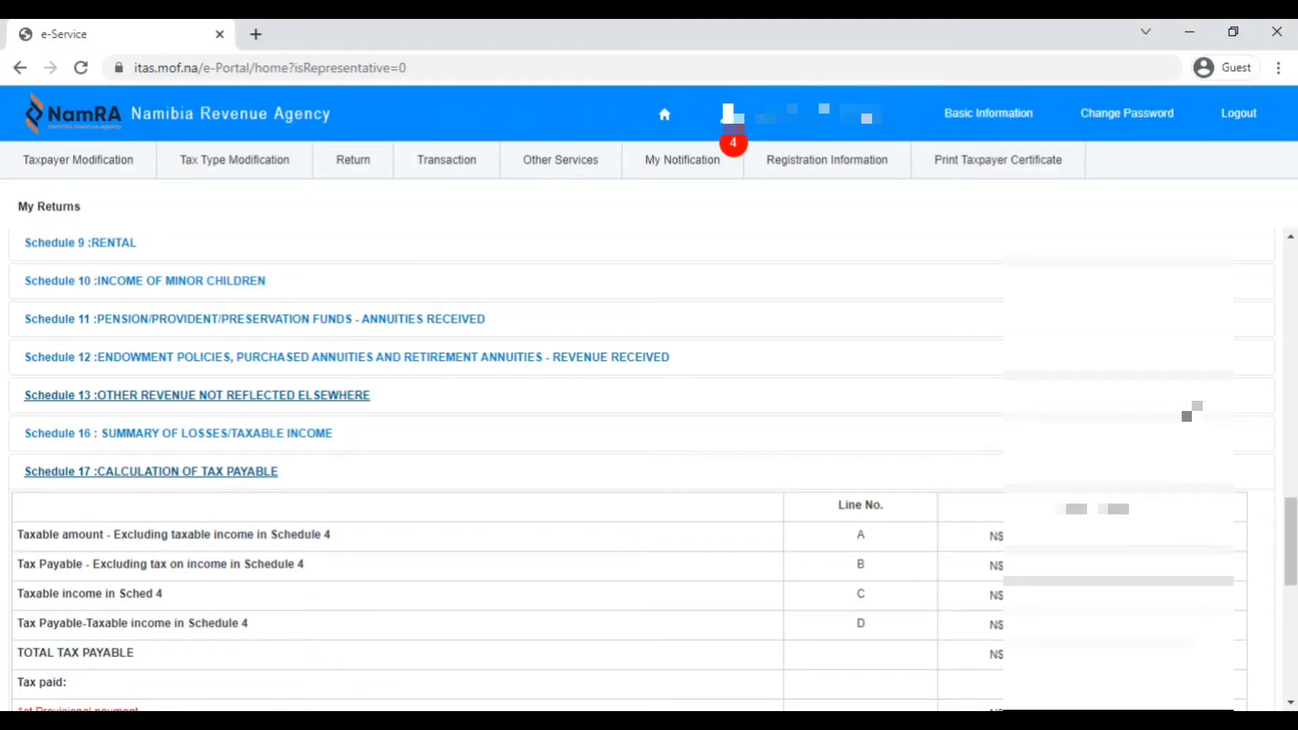
Review the Schedule 17 lines for taxable amount, tax payable, provisional payments, employee tax deducted and net tax payable
left_click_drag(1291, 533, 1292, 507)
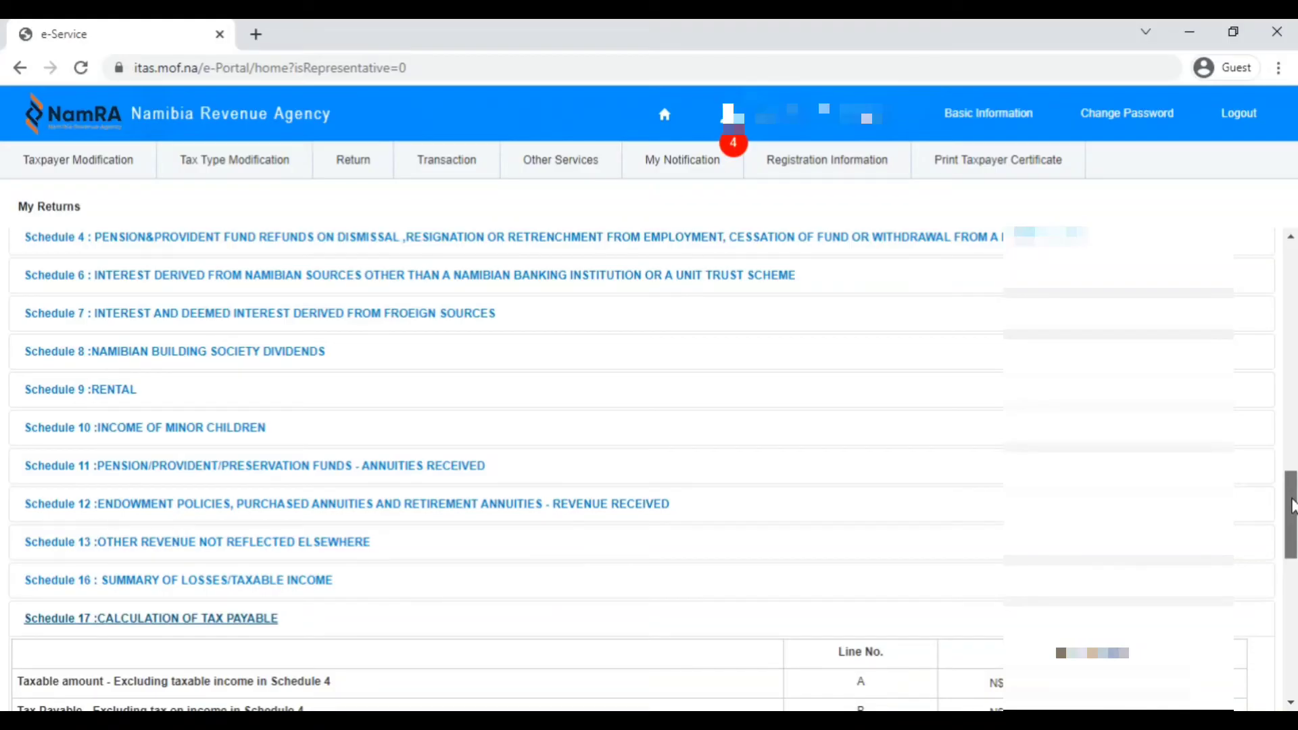
left_click_drag(1292, 506, 1293, 565)
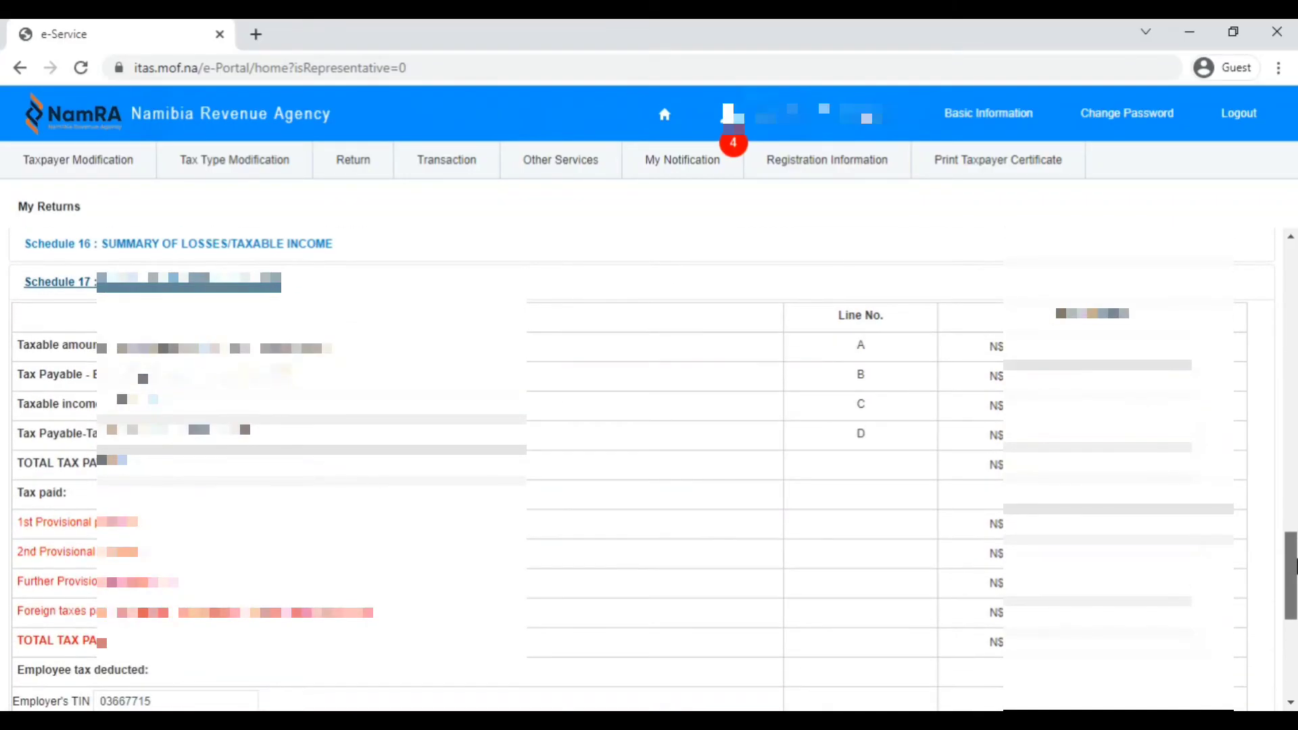
left_click_drag(1293, 566, 1294, 572)
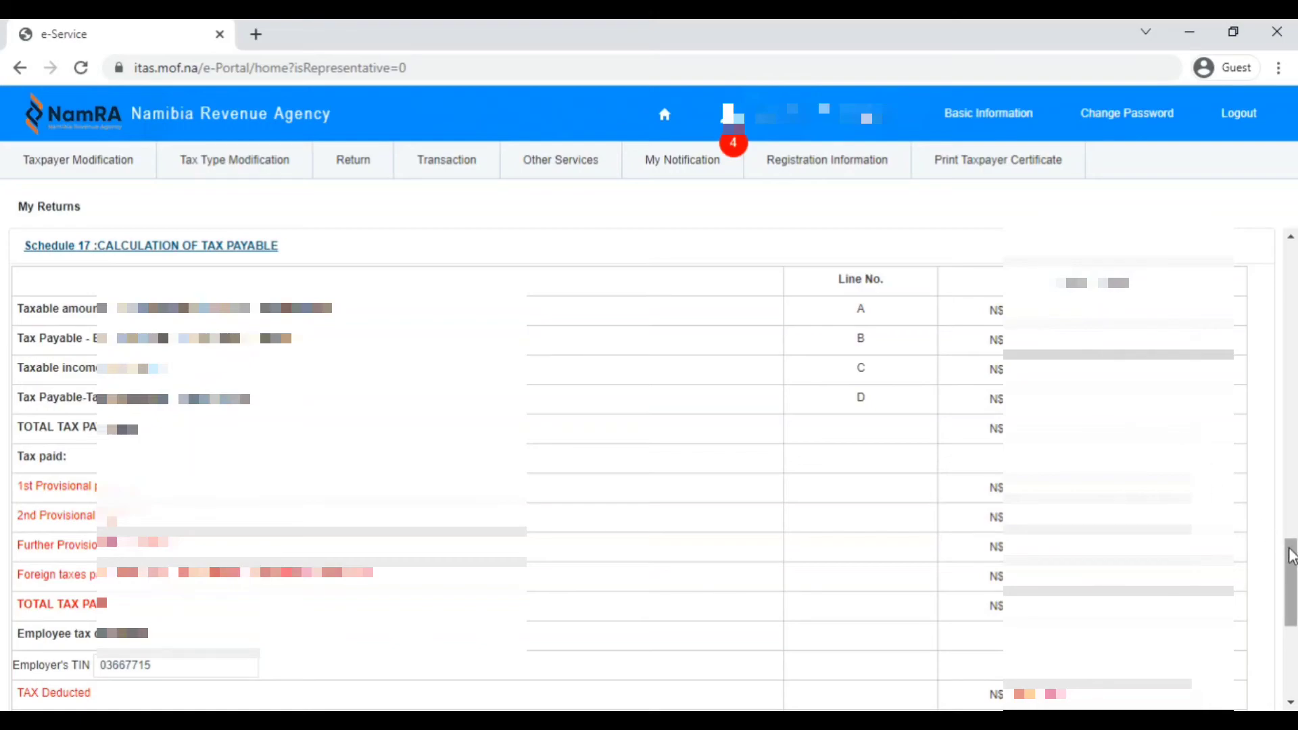
left_click_drag(1292, 556, 1291, 605)
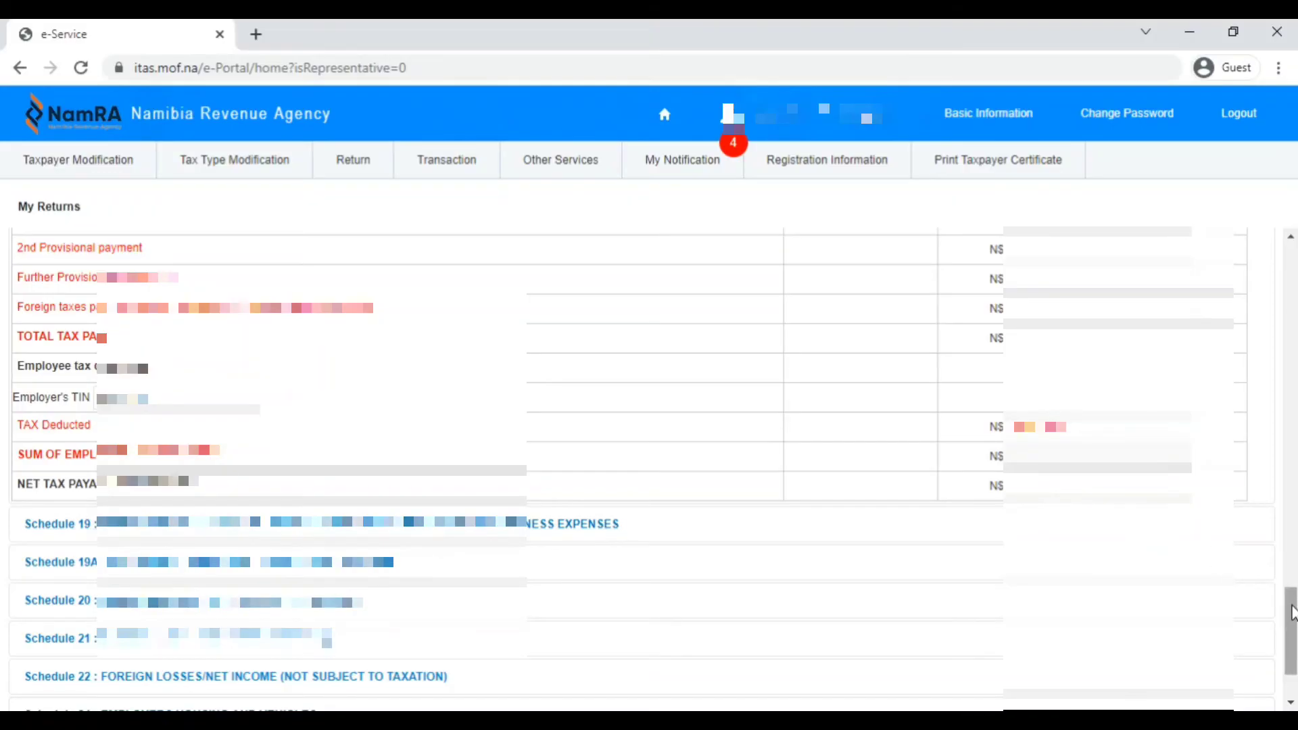
Expand Schedule 24 on employers housing and vehicles and review its questions down to the declaration at the form's end
mouse_move(1292, 612)
left_mouse_down()
mouse_move(1293, 531)
mouse_move(1293, 633)
left_mouse_up()
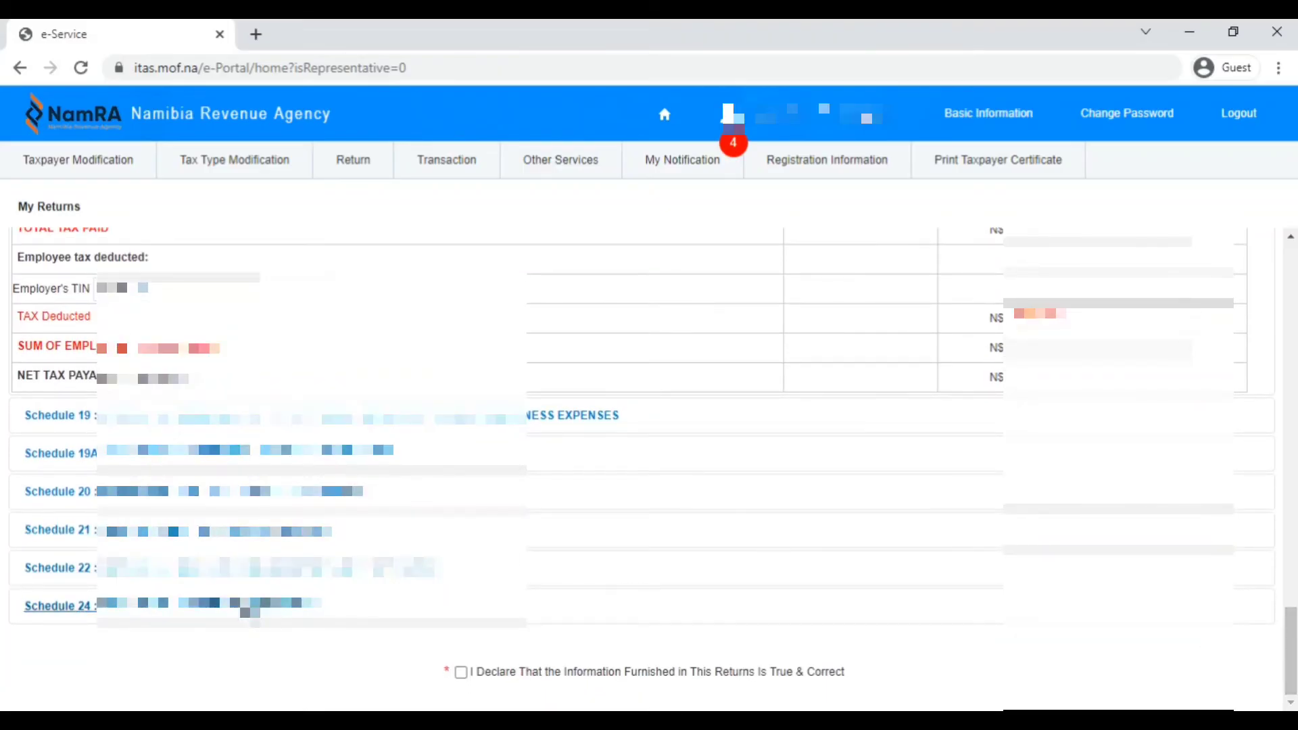
left_click(57, 606)
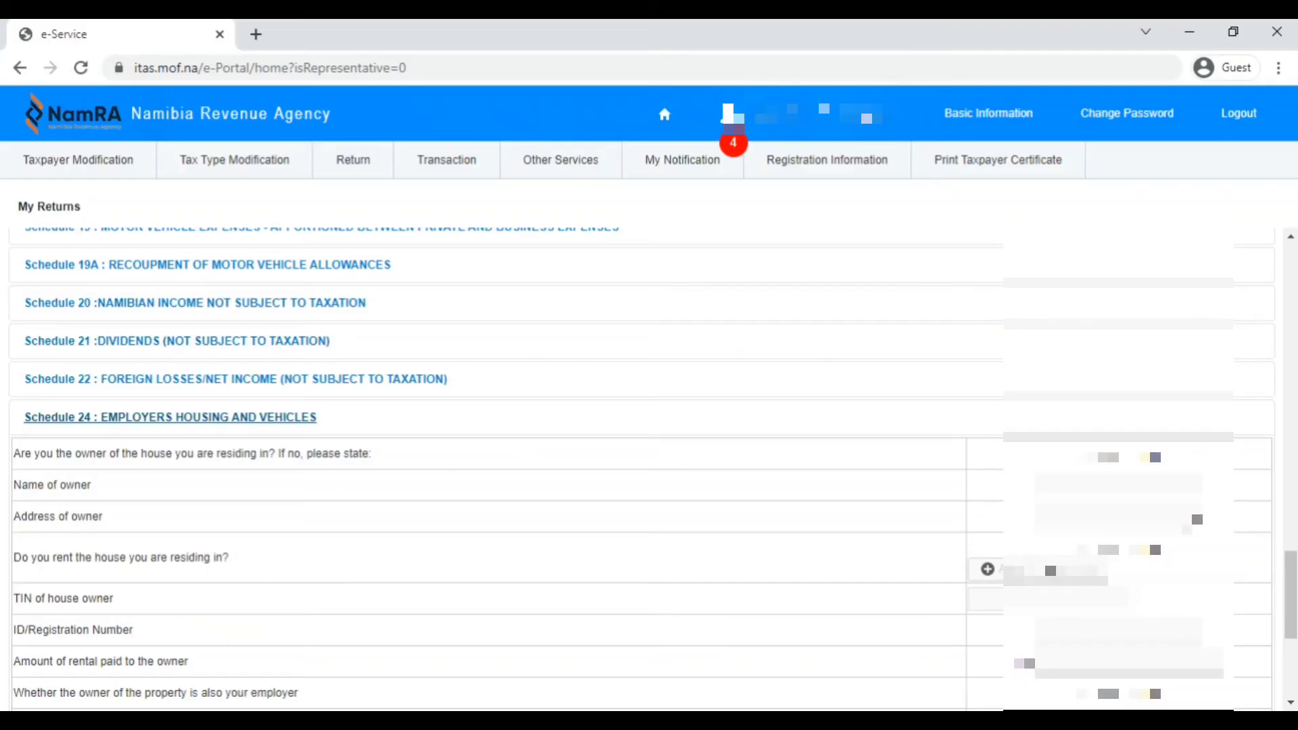
left_click_drag(1291, 566, 1293, 602)
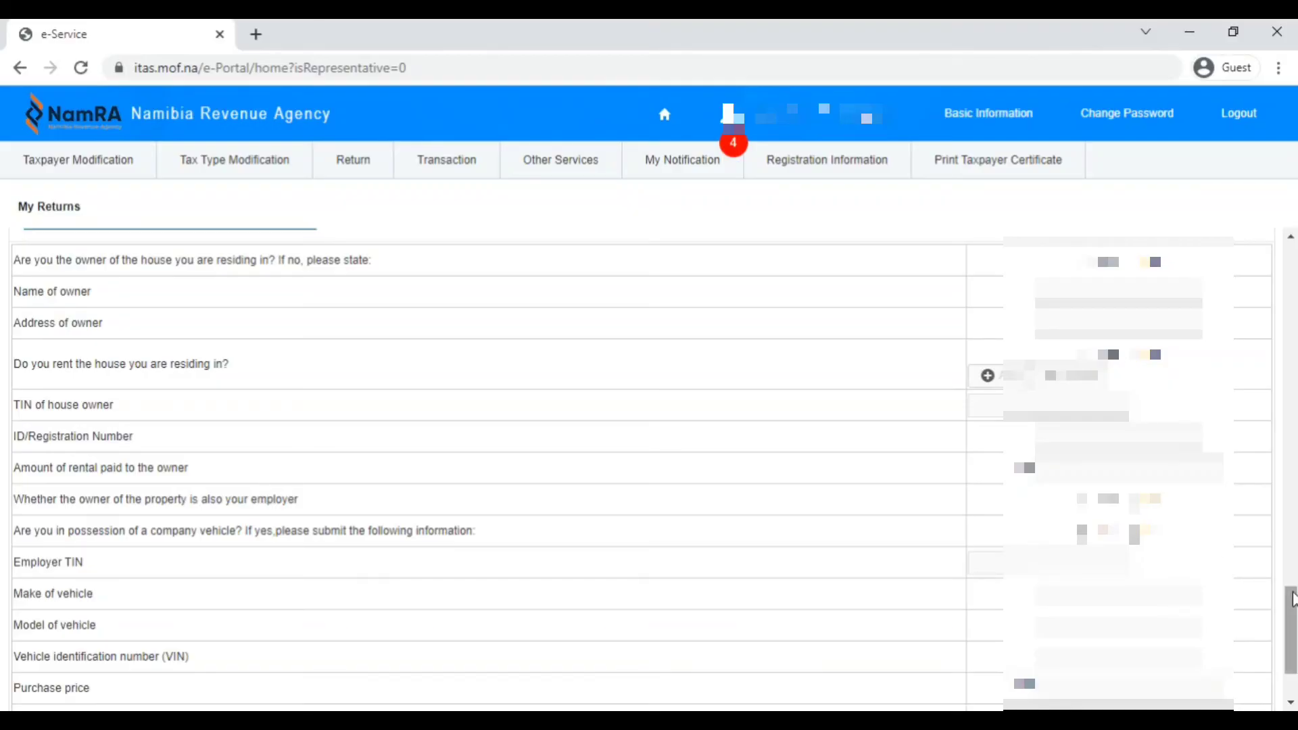
left_click_drag(1293, 599, 1293, 636)
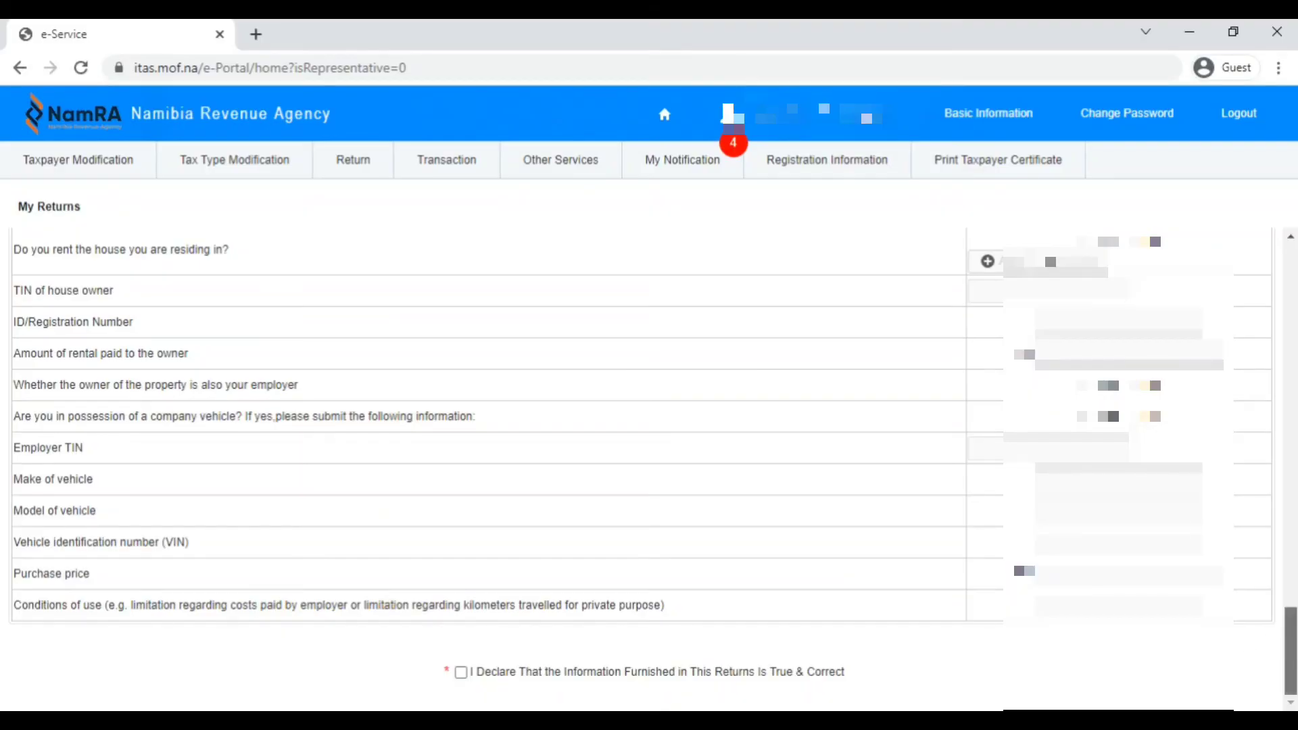
left_click(1292, 236)
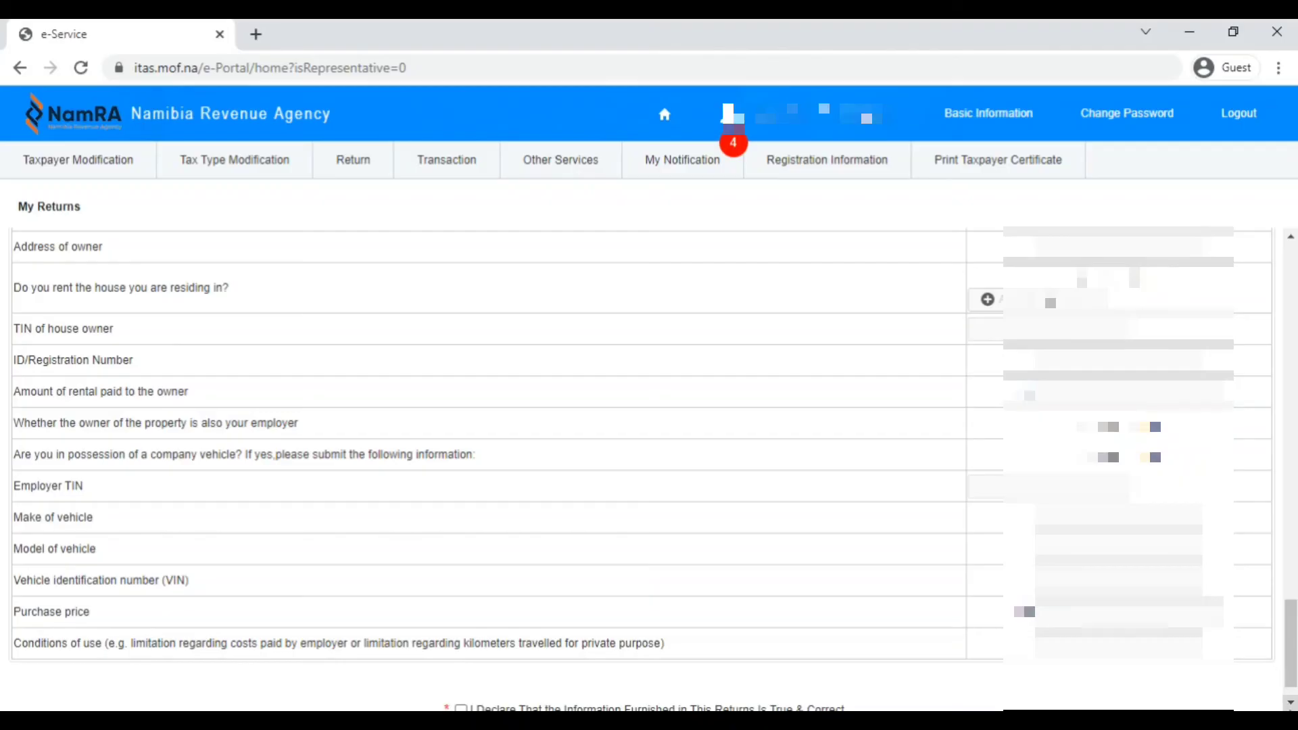
left_click(1292, 704)
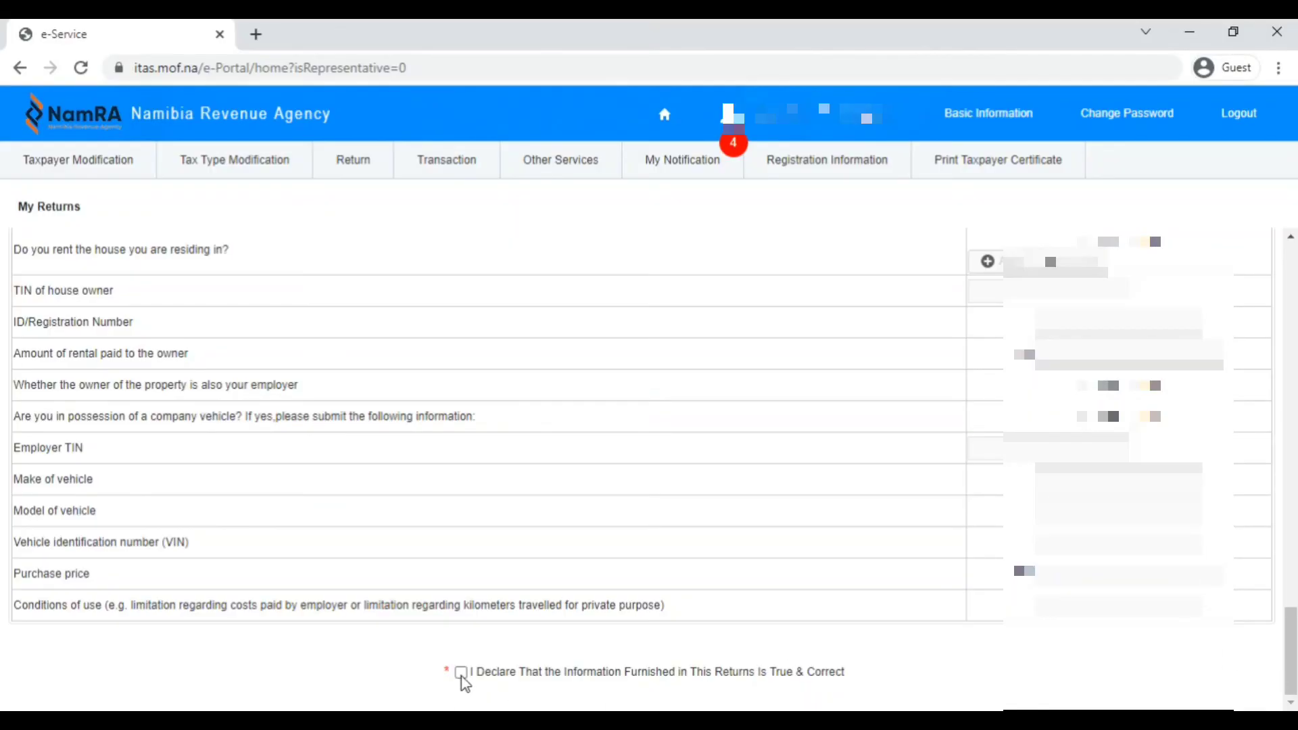
Return to the beginning of the return form and activate the Verification Code field
left_click_drag(1291, 649, 1293, 255)
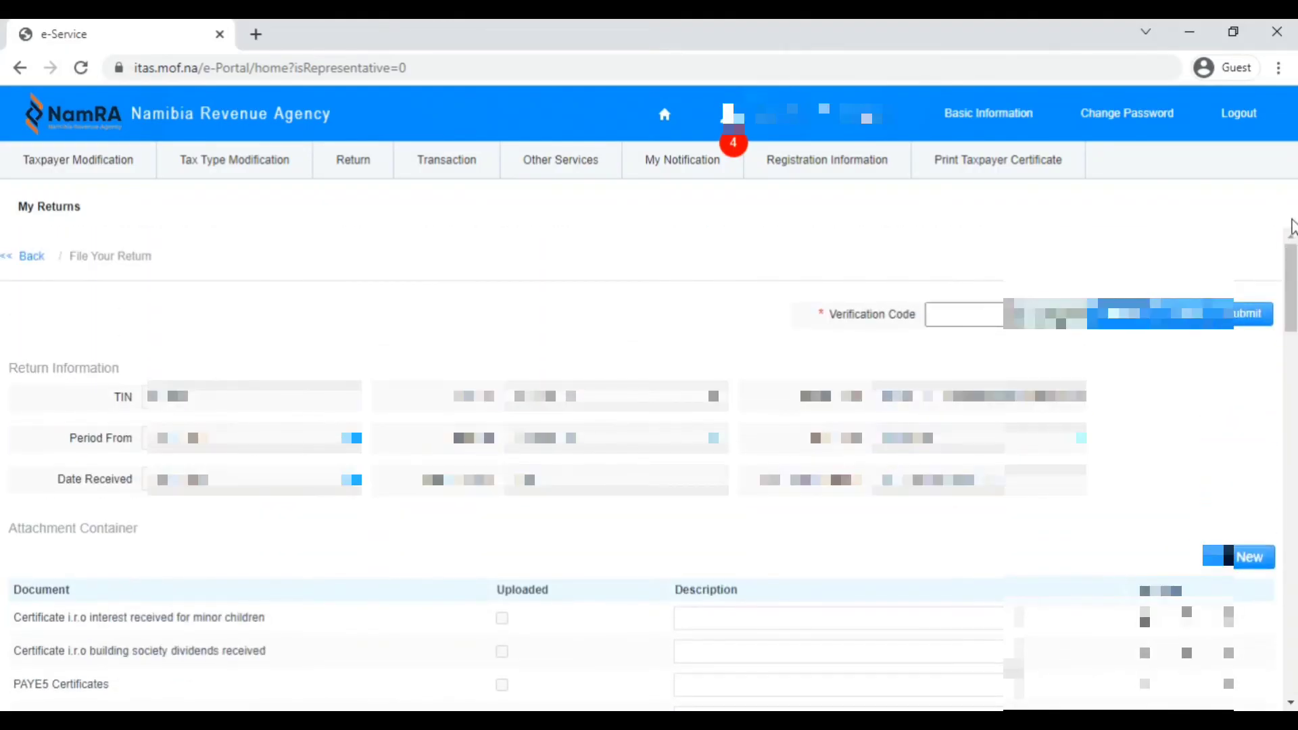
left_click(967, 320)
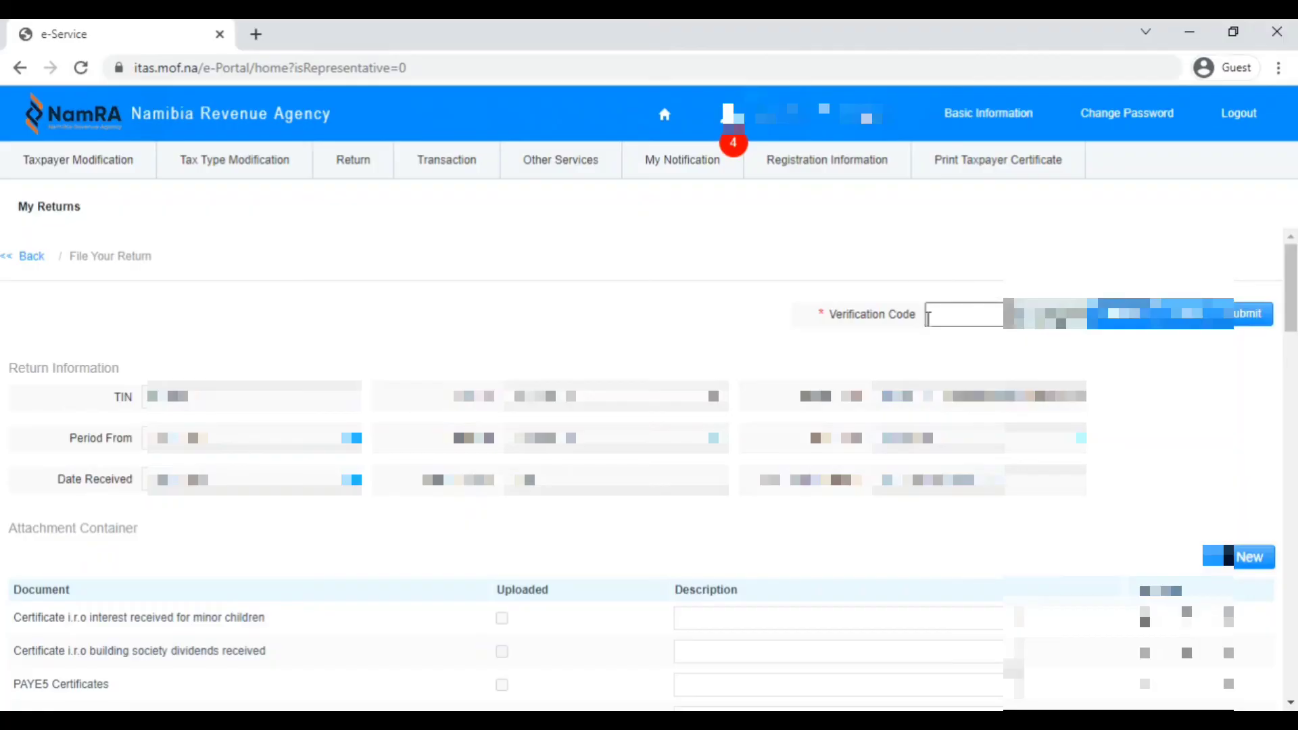